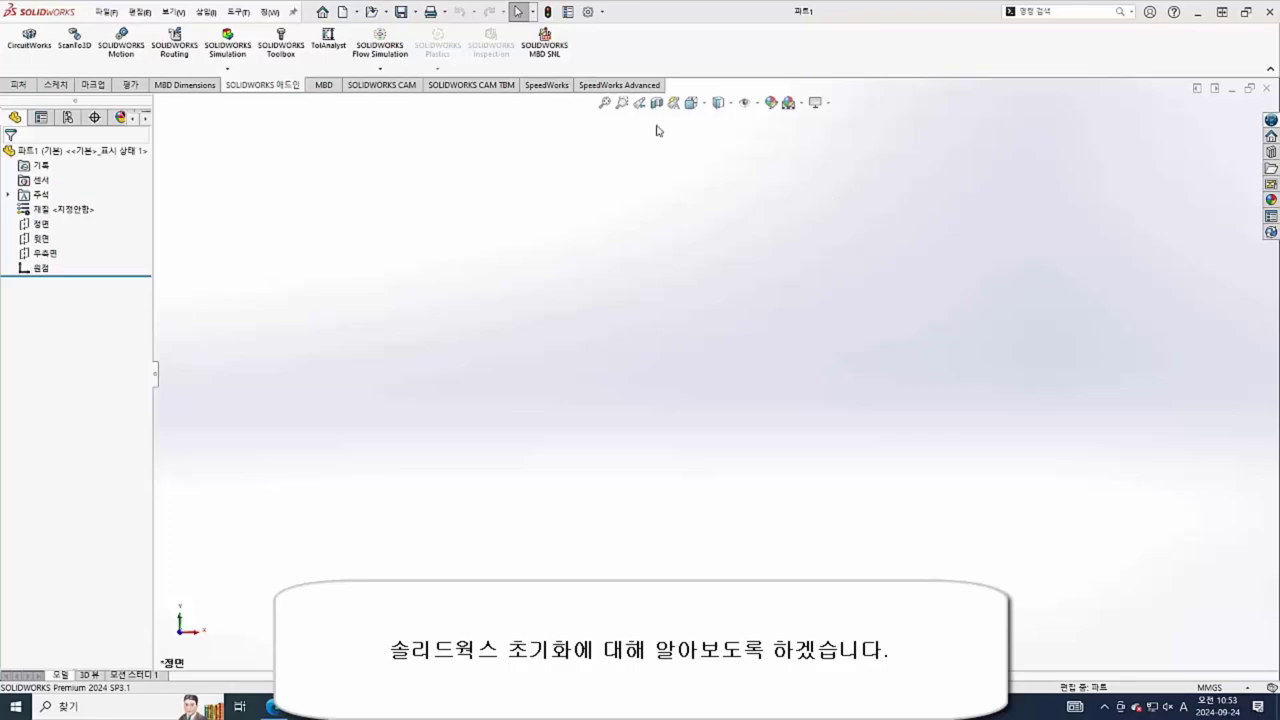
- Enable the 스케치 잉크, 곡면, 판금, 구조 시스템, 용접구조물, 몰드 도구, 메시 모델링, 데이터 마이그레이션, 직접 편집 and 렌더링 도구 tabs
right_click(717, 61)
mouse_move(760, 100)
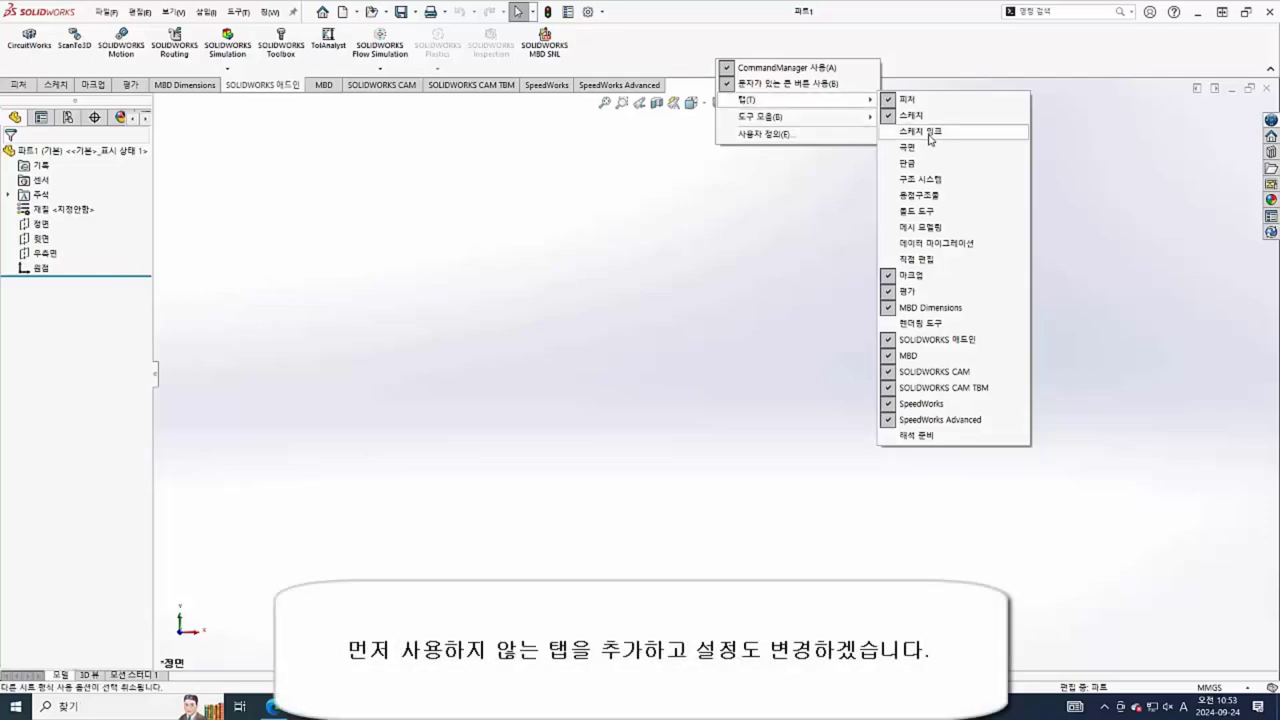
click(926, 134)
click(936, 148)
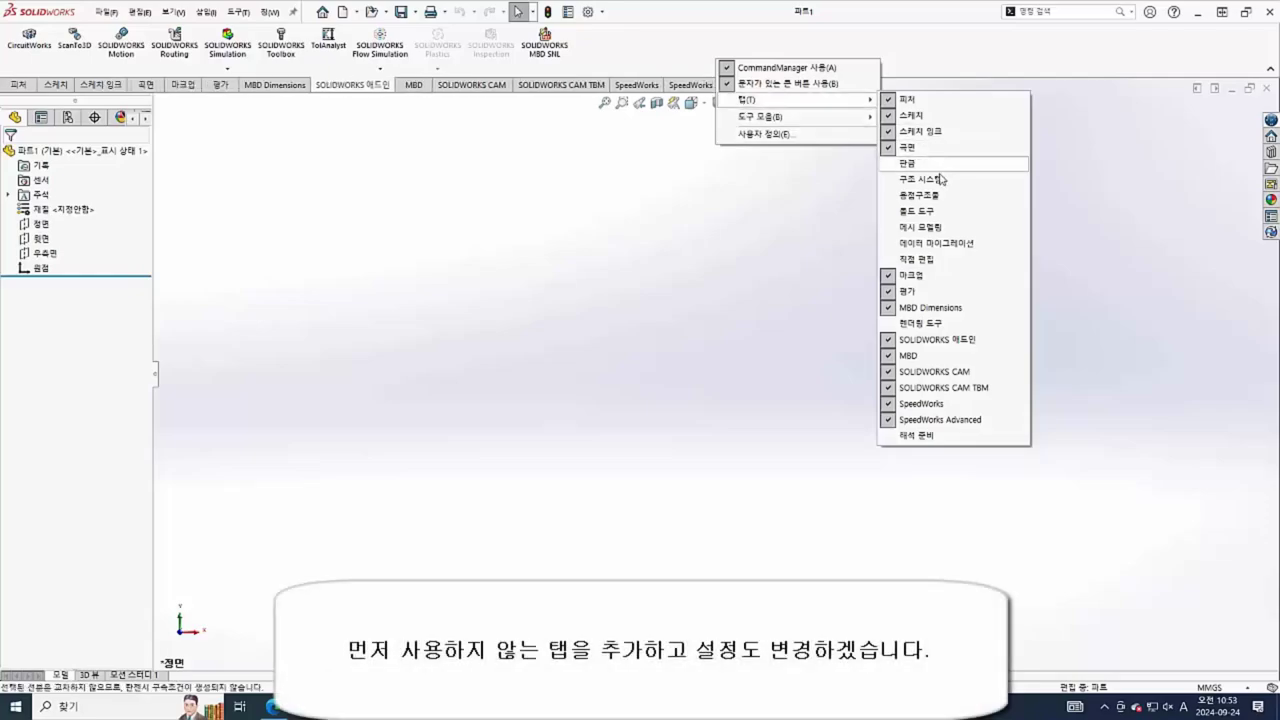
click(939, 168)
click(941, 181)
click(943, 196)
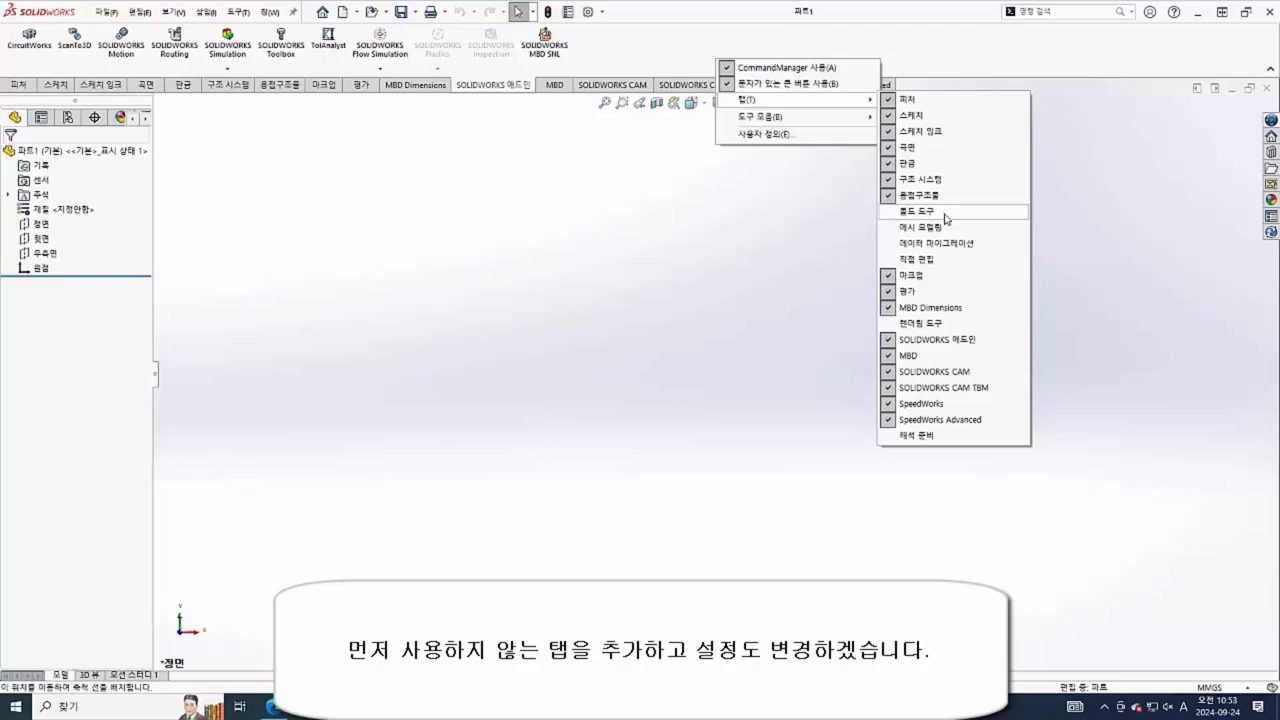
click(945, 214)
click(942, 228)
click(940, 243)
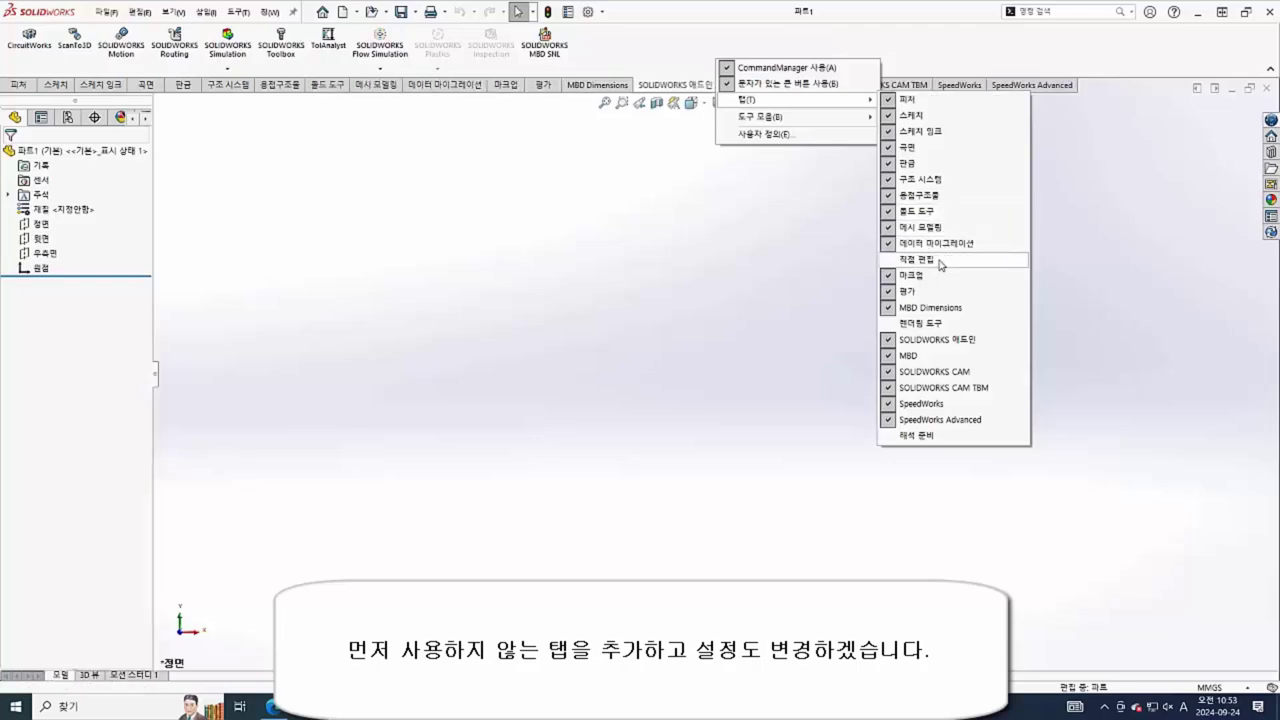
click(941, 259)
click(940, 323)
click(753, 271)
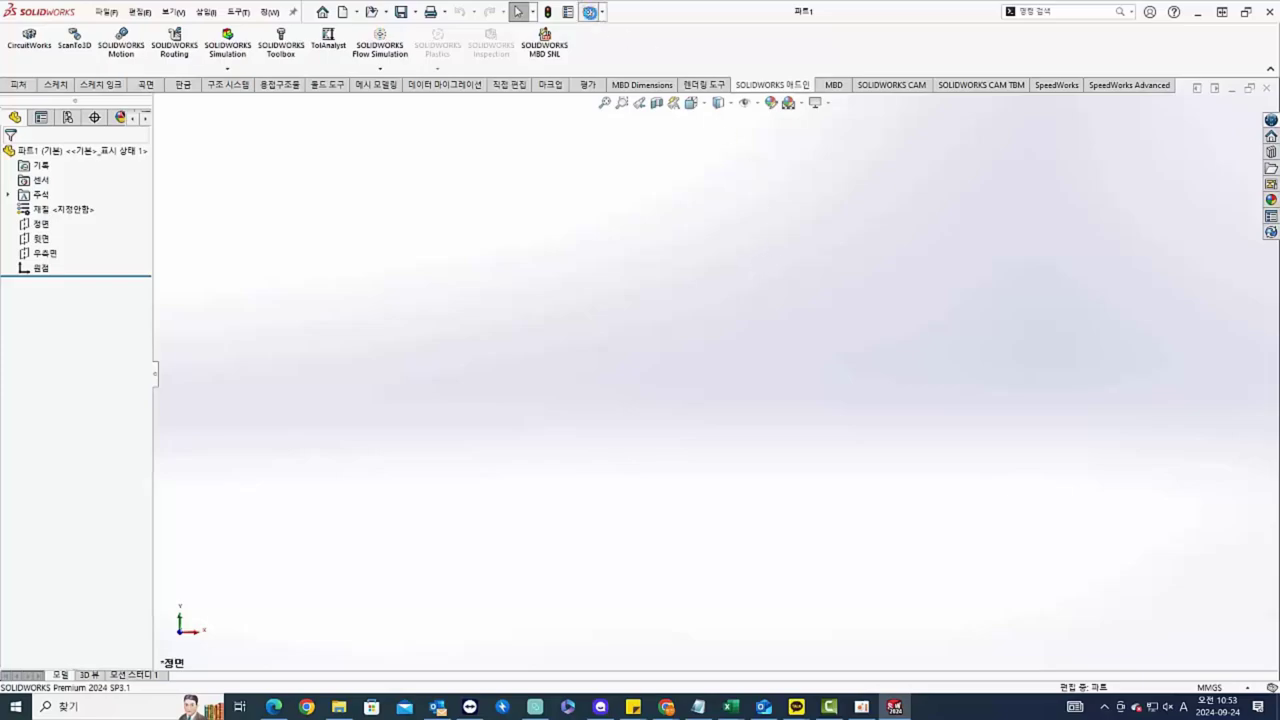
- Turn on Use English menus in System Options and acknowledge the restart notice
click(590, 12)
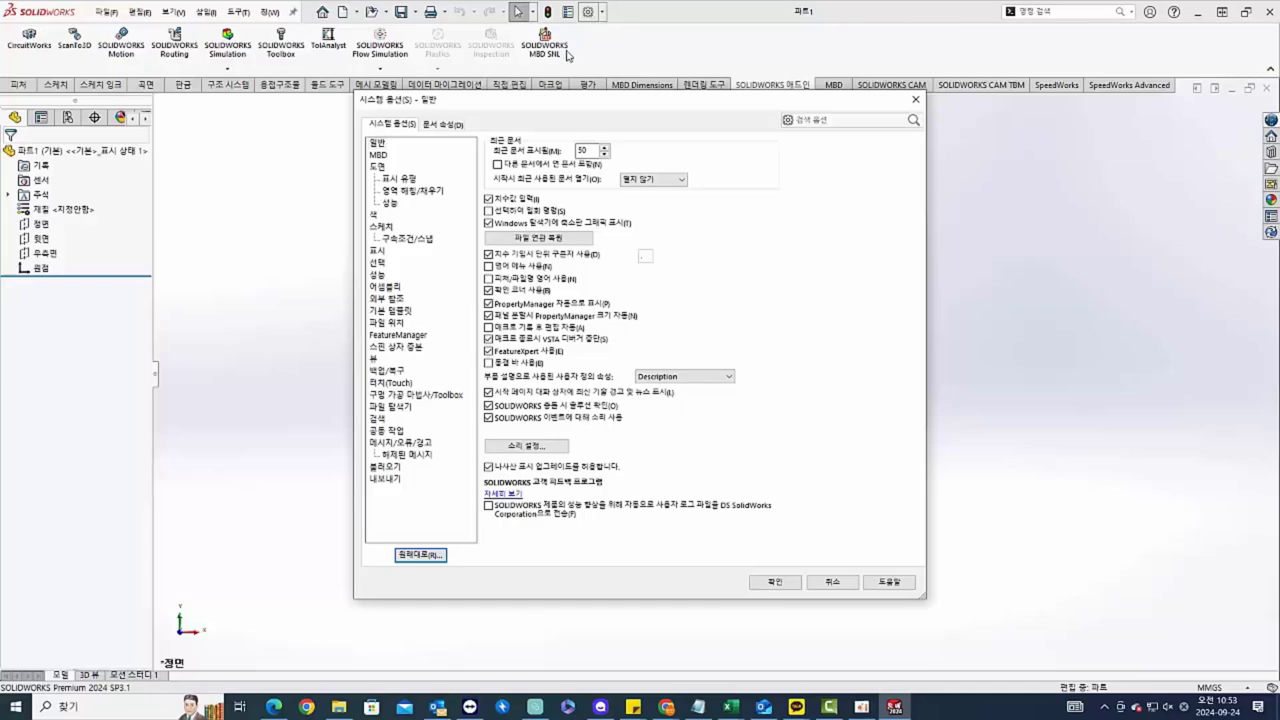
click(488, 266)
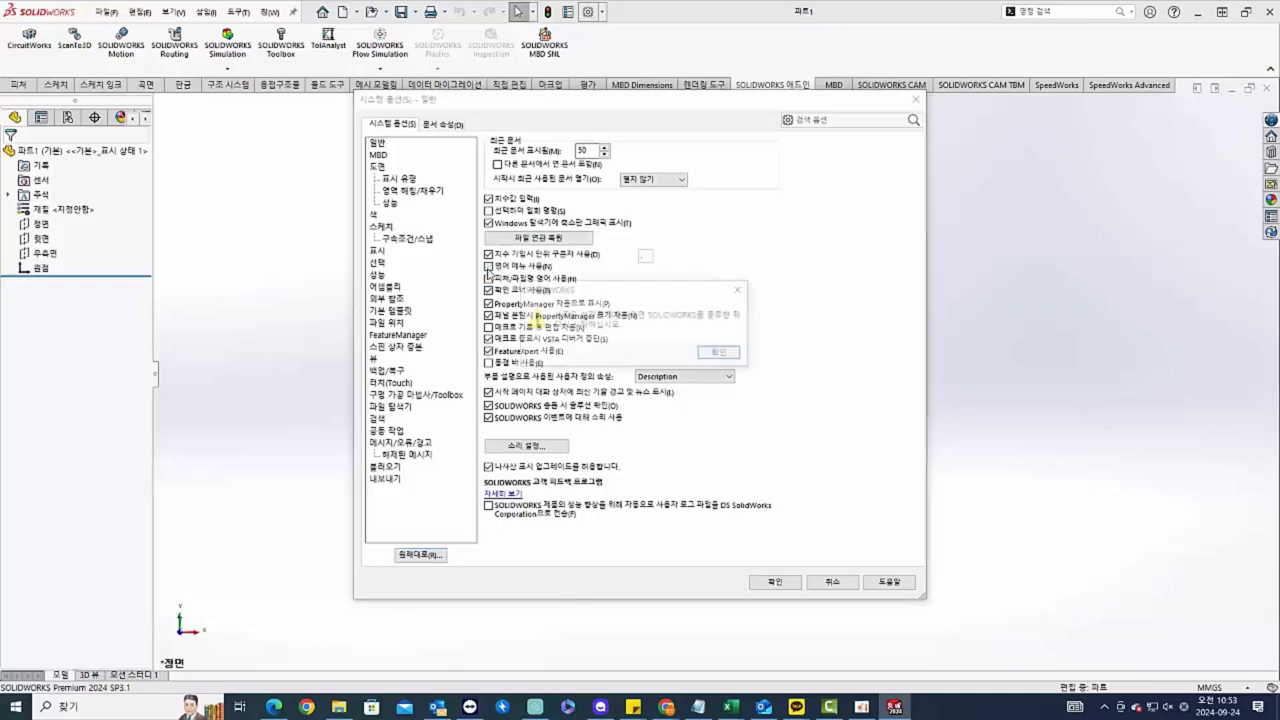
click(705, 350)
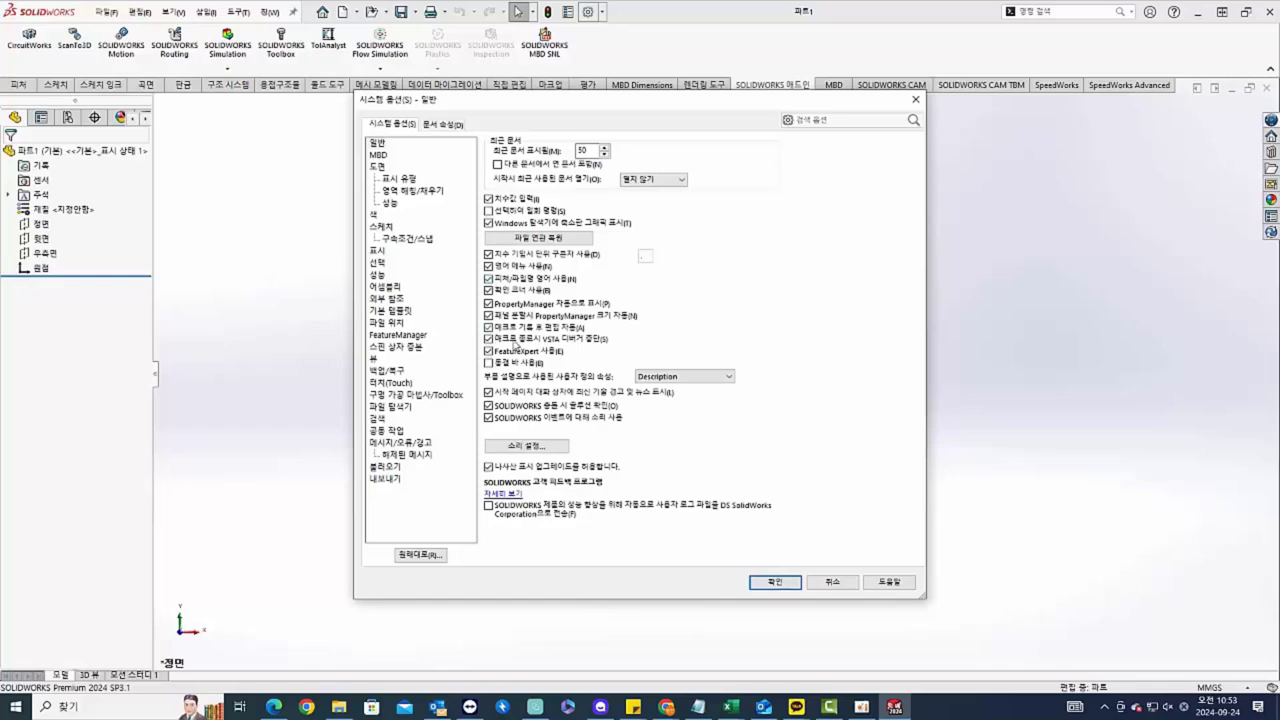
- Check the Assemblies options, e.g. save new parts externally and large design review, and apply
click(386, 287)
click(489, 184)
click(489, 198)
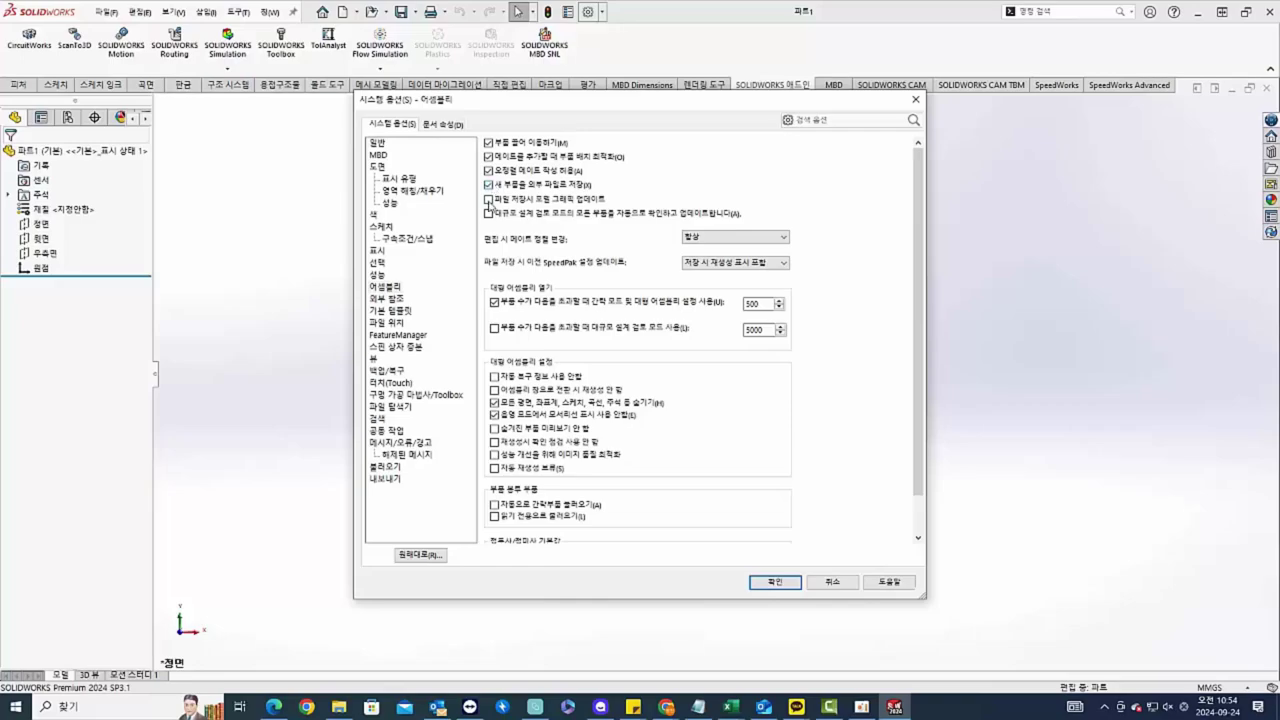
click(488, 214)
click(494, 328)
click(494, 377)
click(494, 390)
click(494, 428)
click(495, 455)
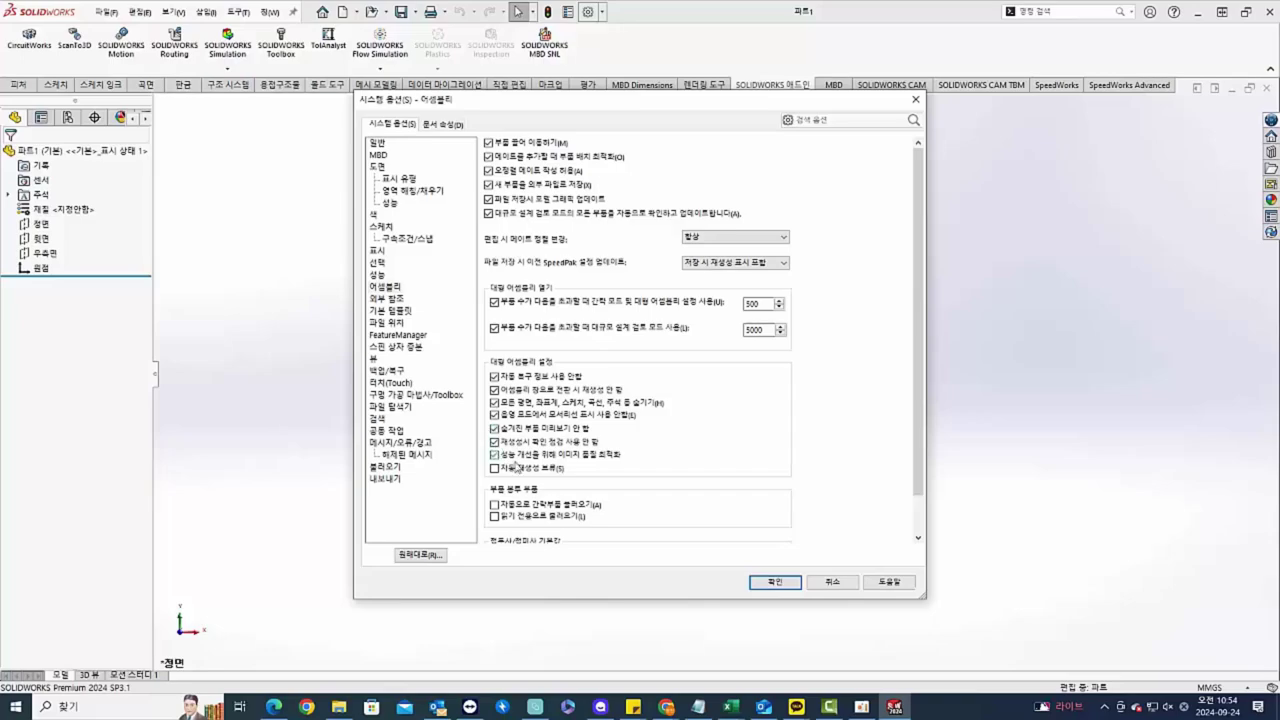
click(768, 584)
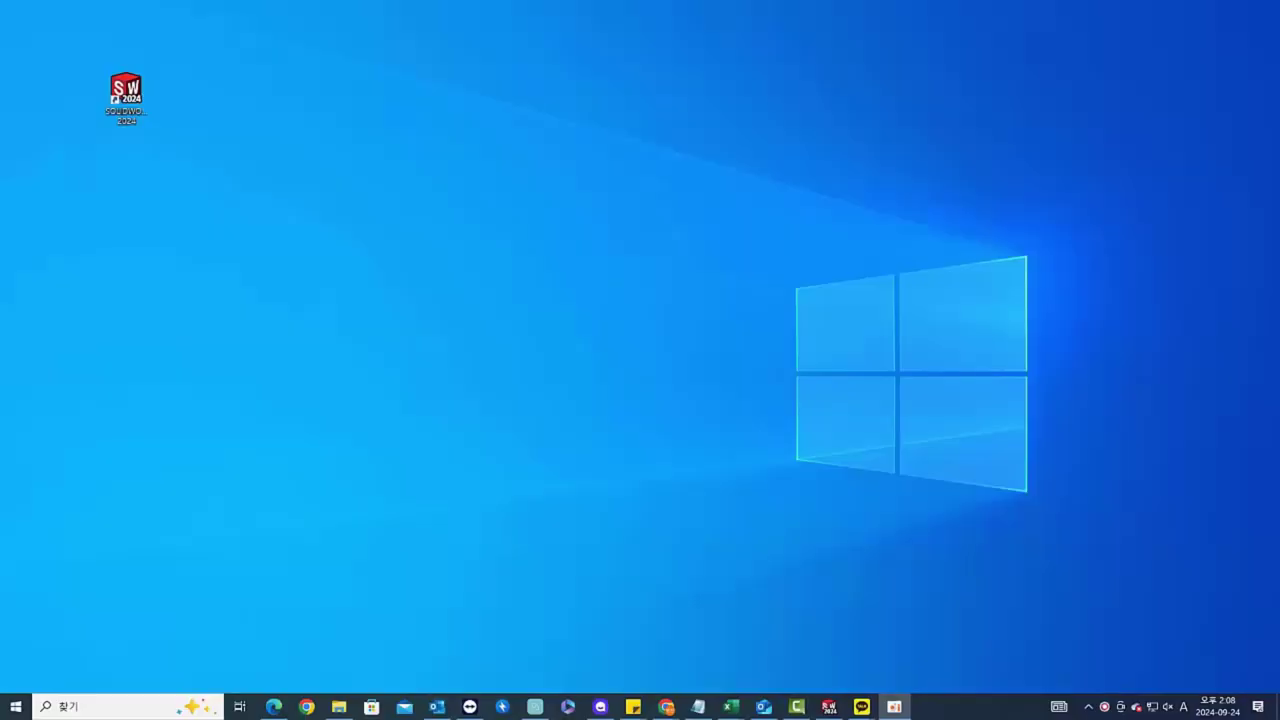
- Search Windows for '레지스트리' and launch Registry Editor from the best match
click(95, 706)
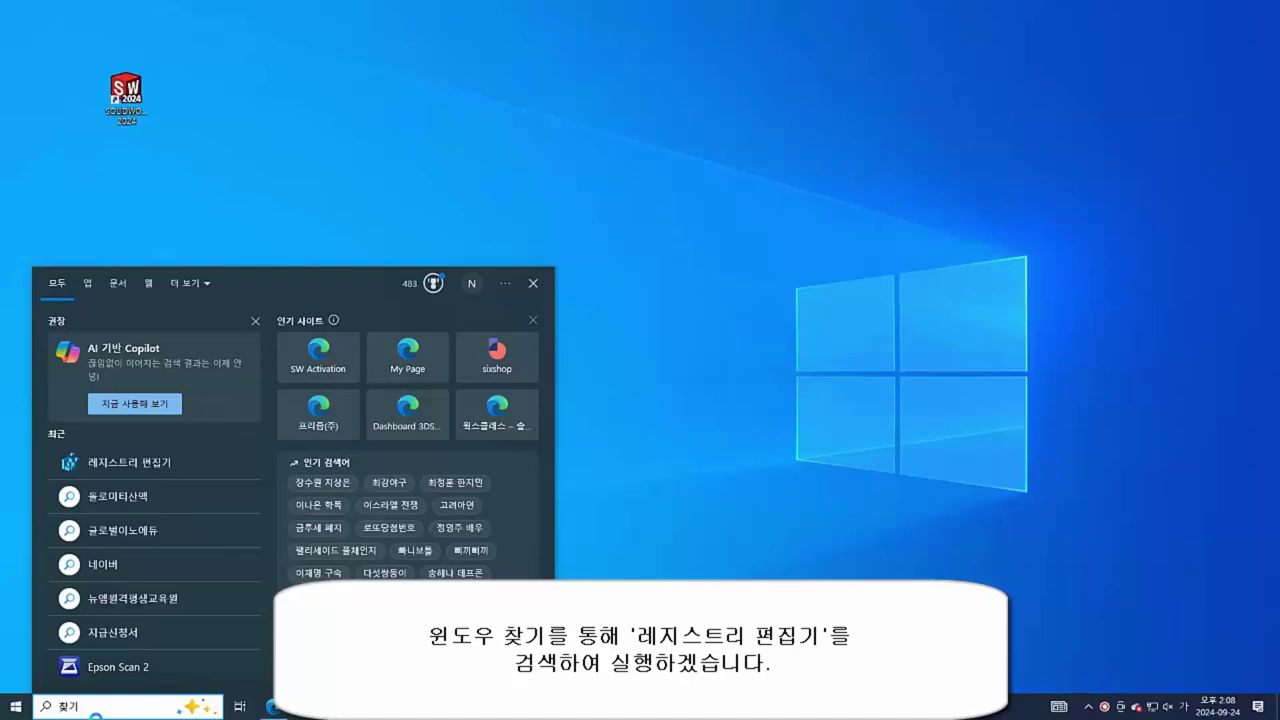
text(레지스트리)
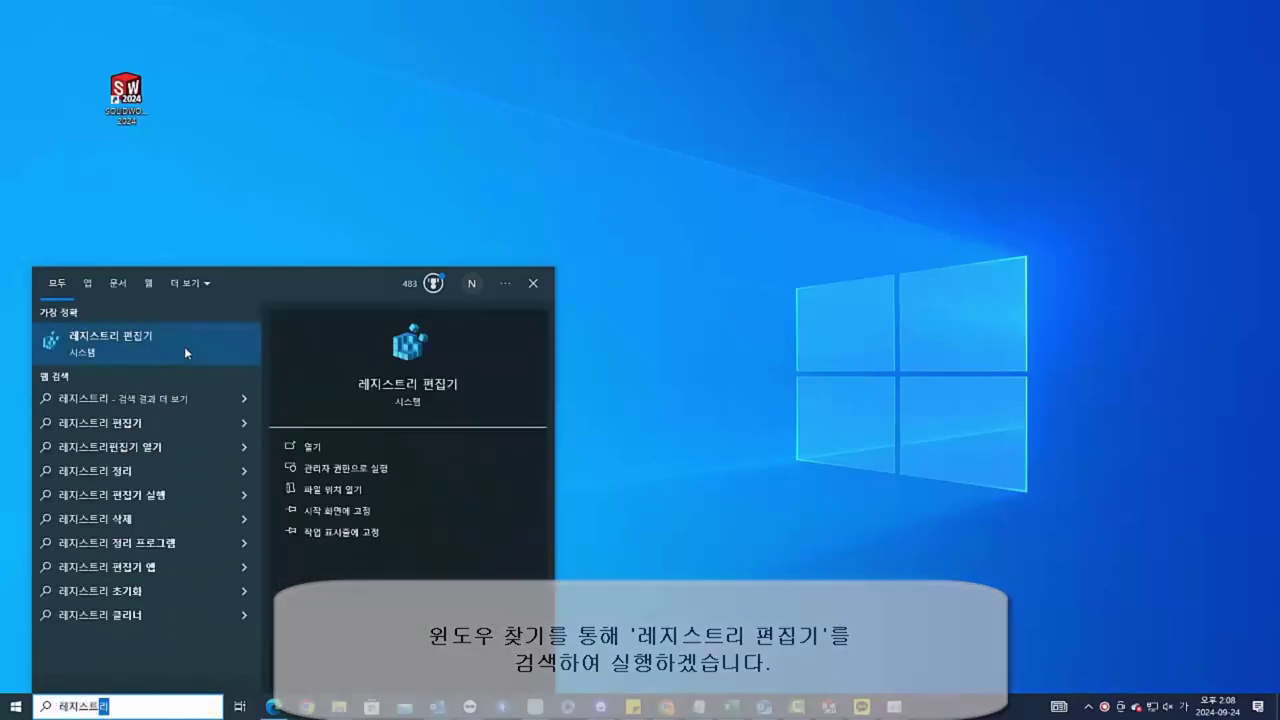
click(184, 352)
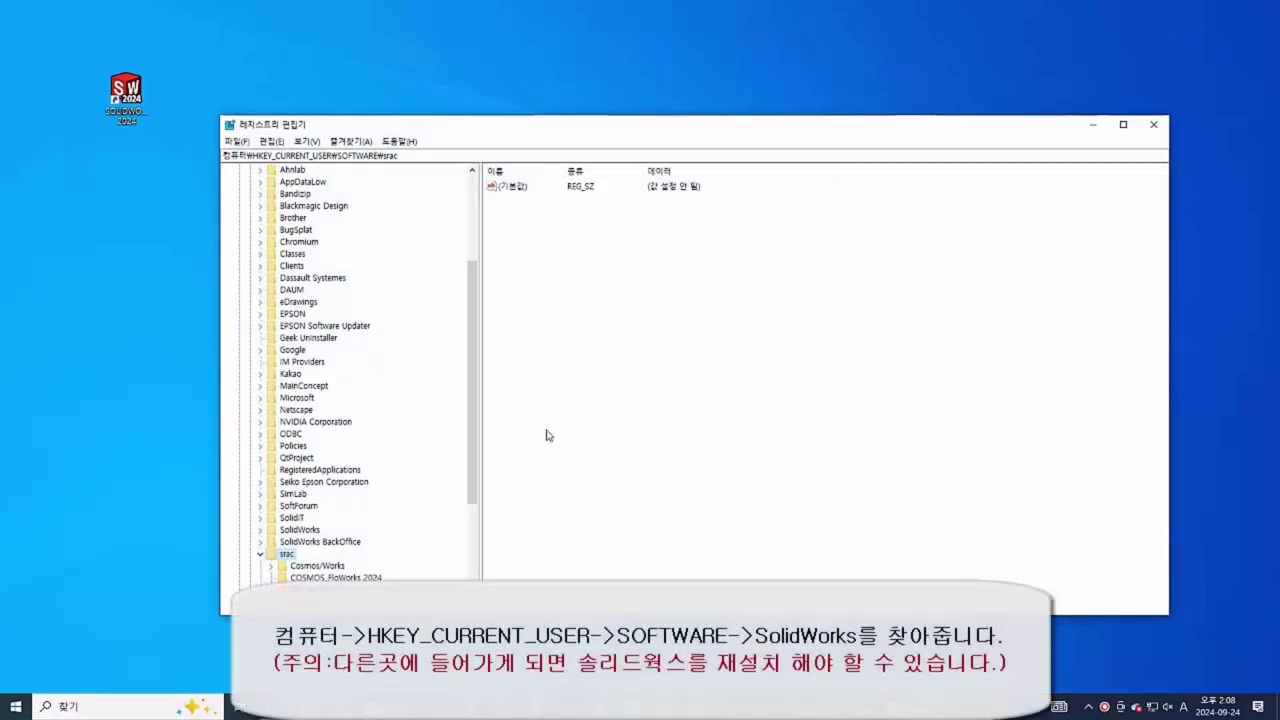
- Navigate the registry tree to HKEY_CURRENT_USER\SOFTWARE\SolidWorks and select it
scroll(380, 530, up, 4)
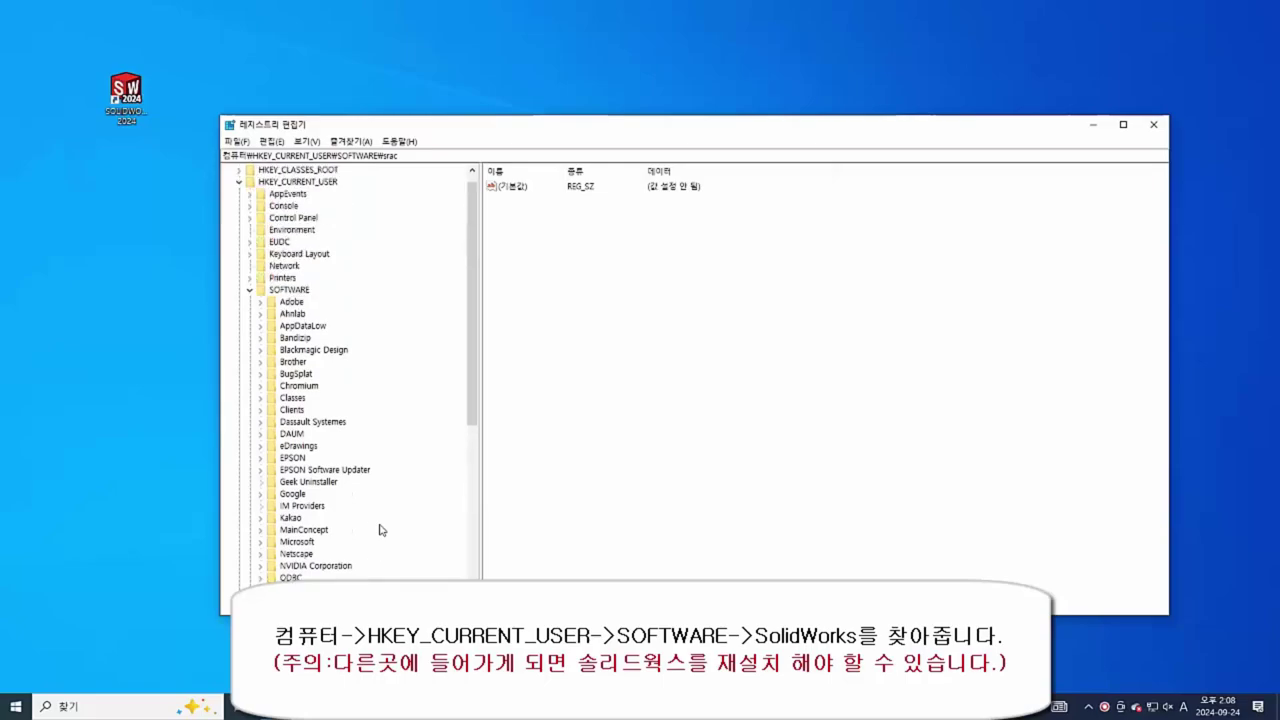
scroll(380, 530, up, 1)
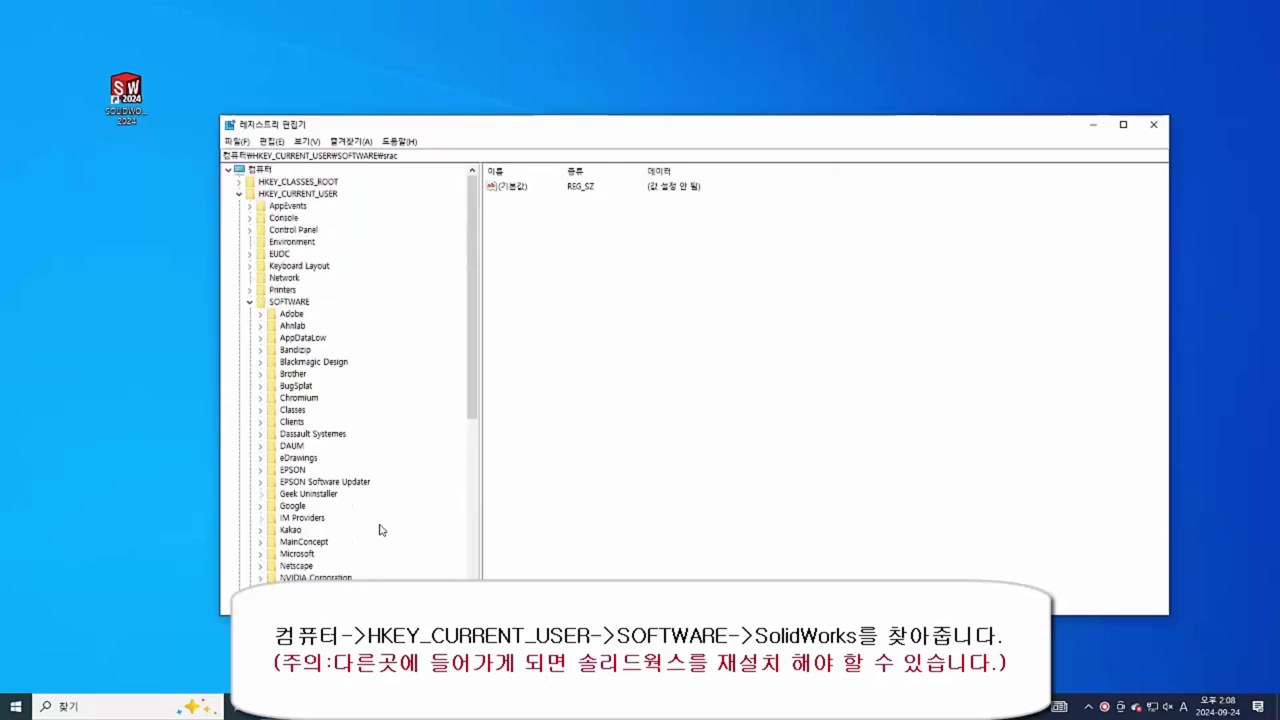
click(282, 195)
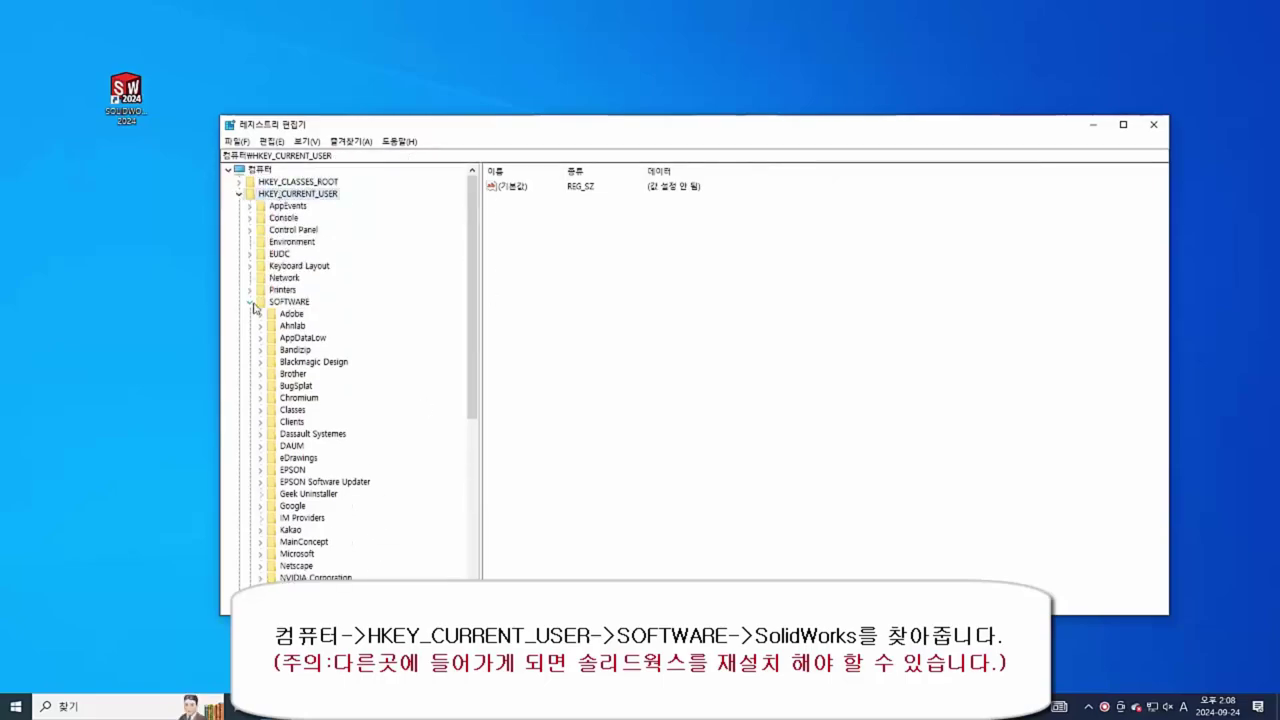
click(288, 304)
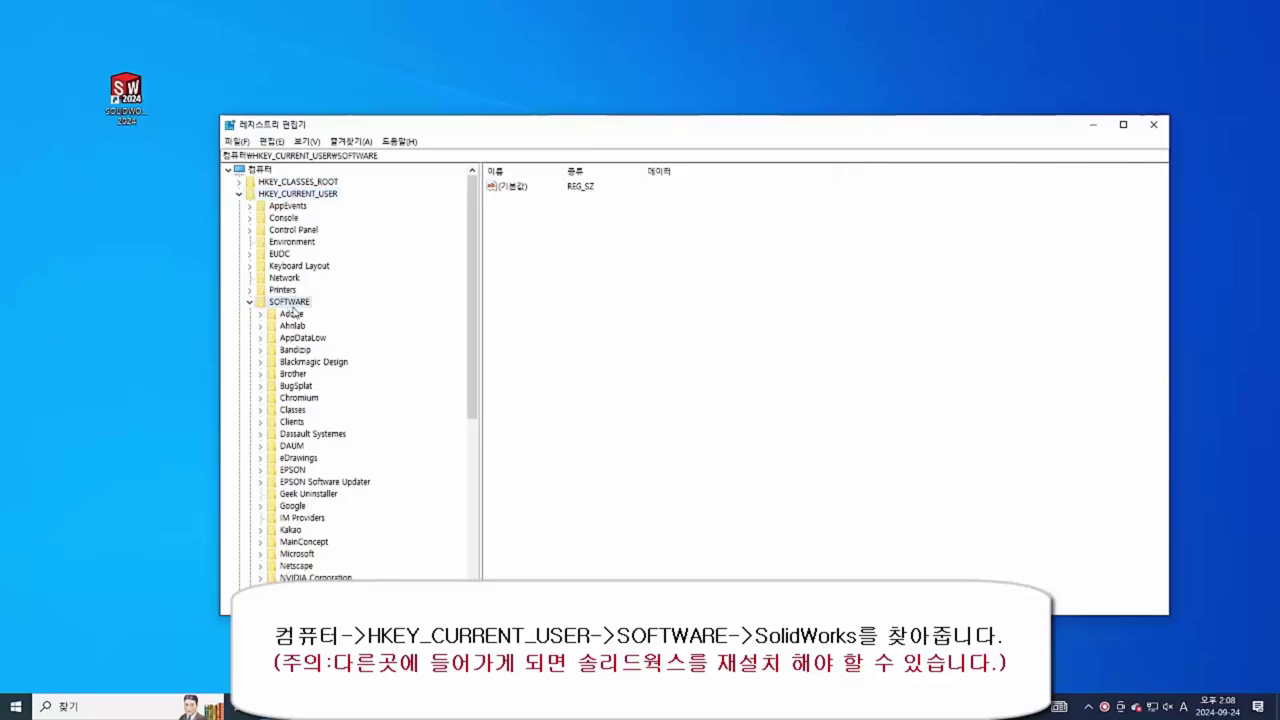
scroll(323, 323, down, 3)
scroll(325, 324, down, 3)
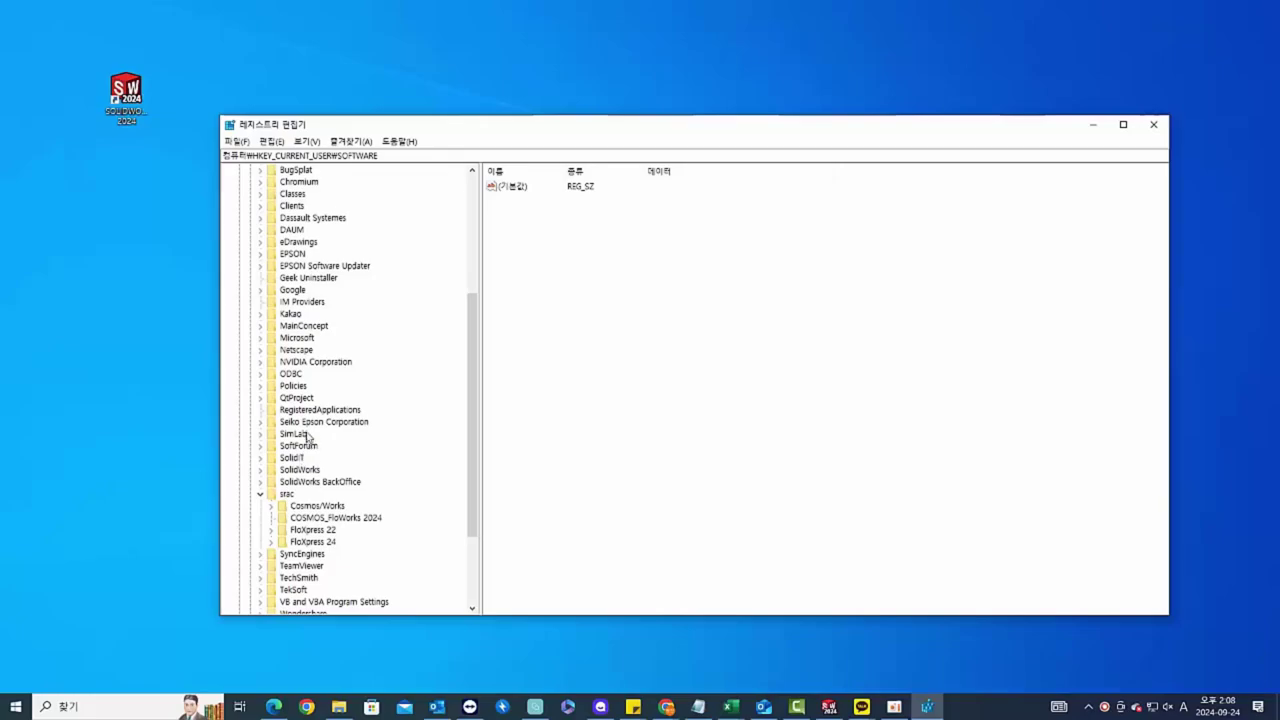
click(302, 469)
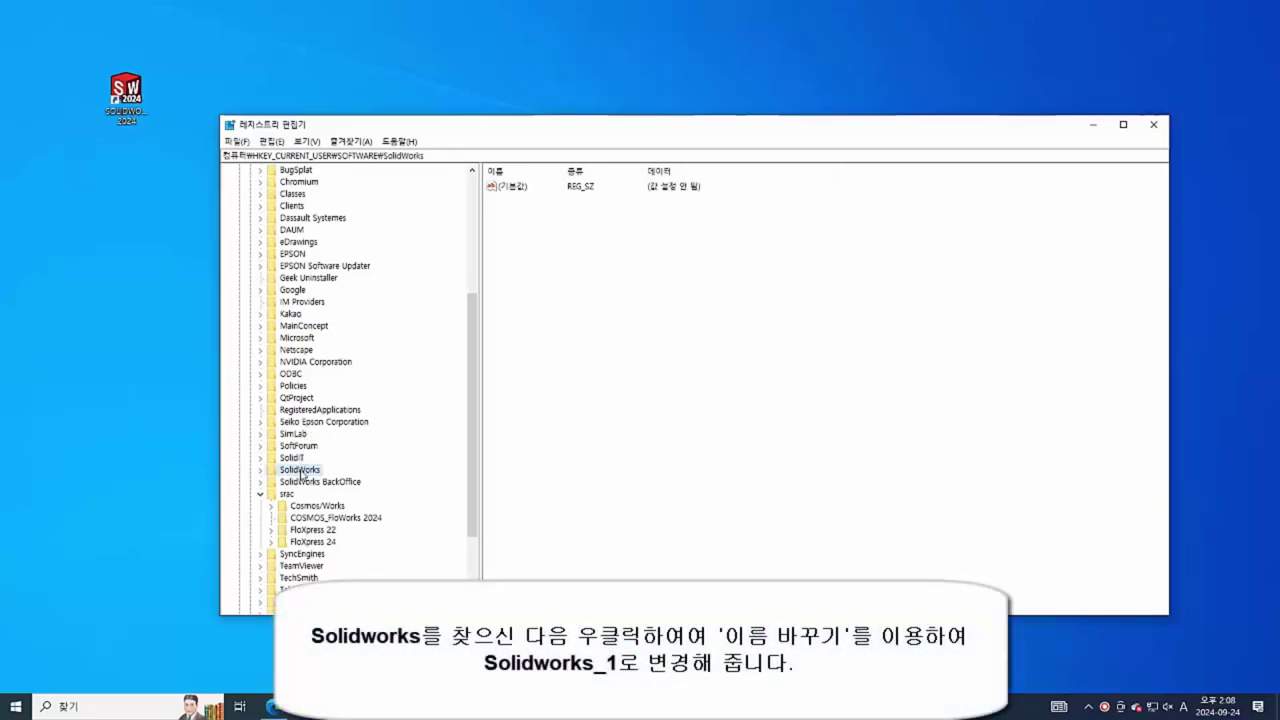
- Append '_1' to the HKEY_CURRENT_USER\SOFTWARE\SolidWorks key name, making it SolidWorks_1
right_click(301, 473)
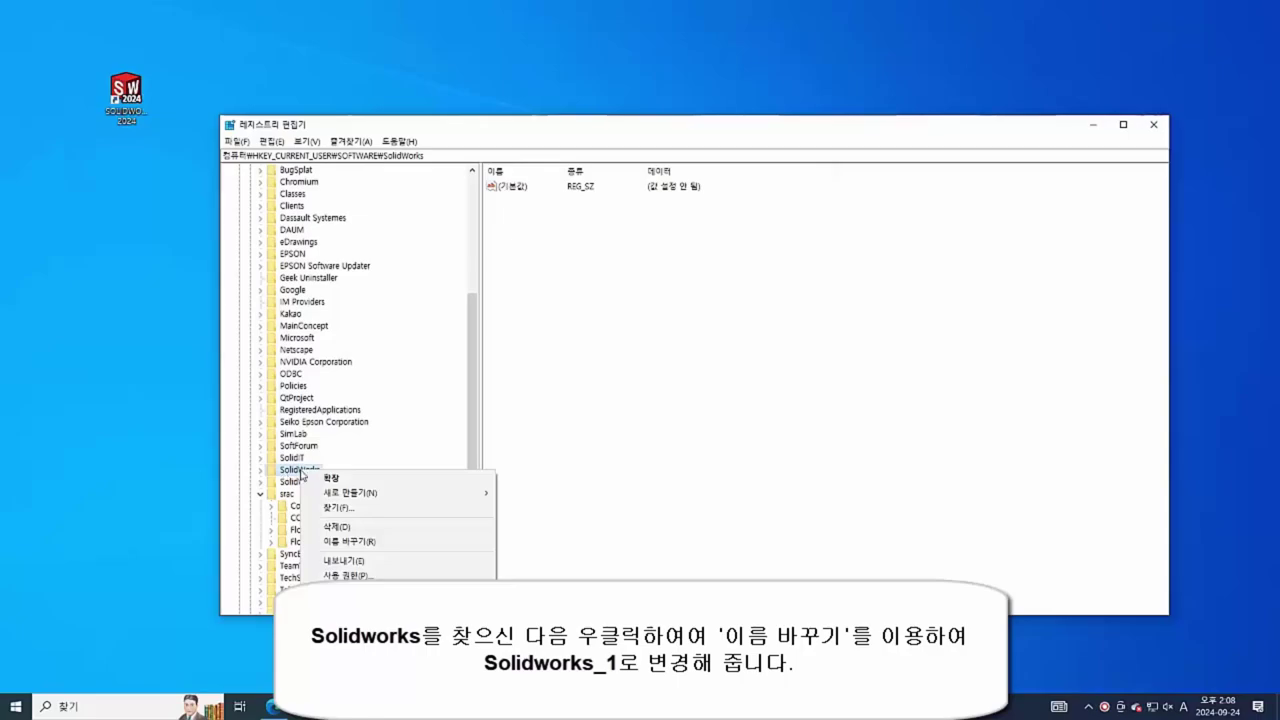
click(346, 542)
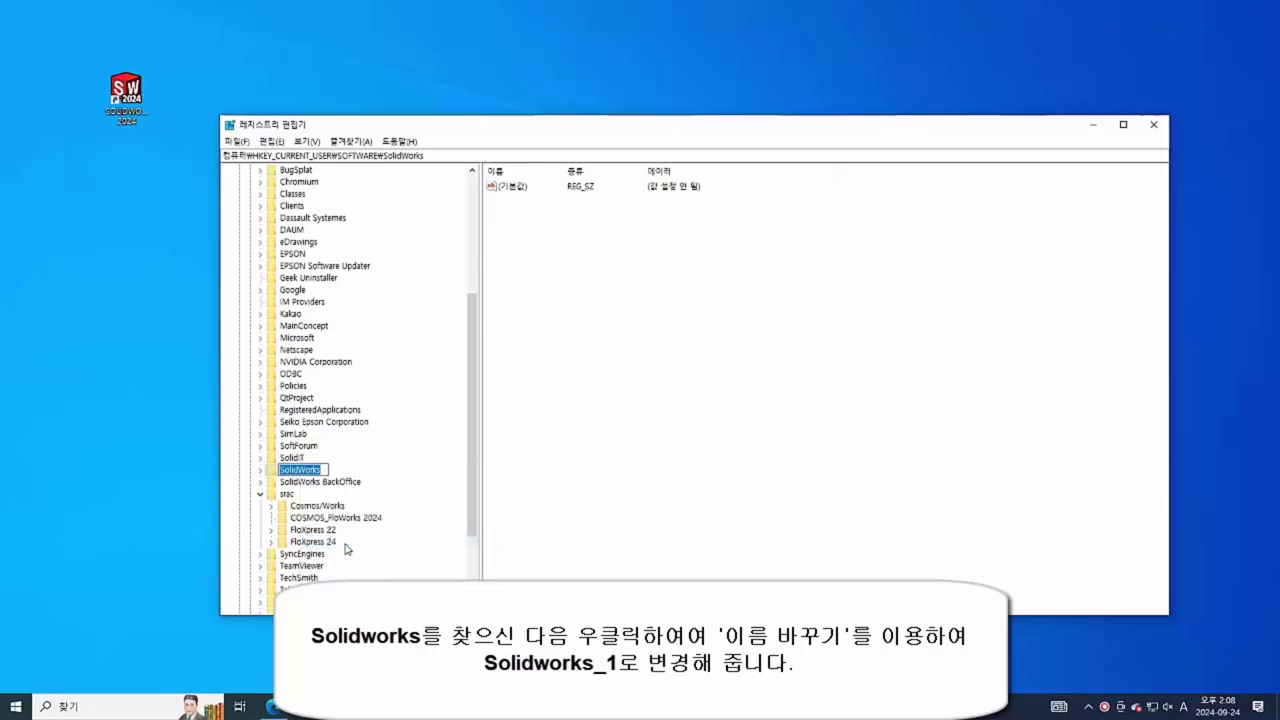
key(End)
text(_)
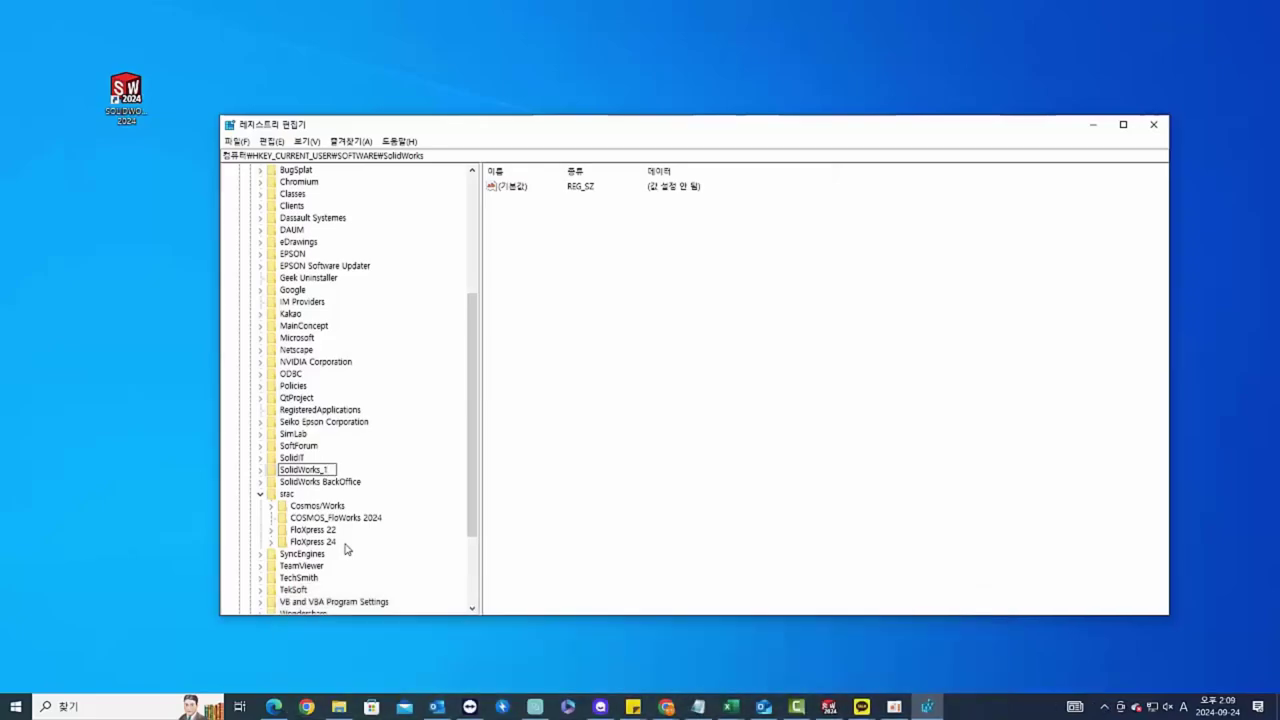
key(Return)
click(728, 415)
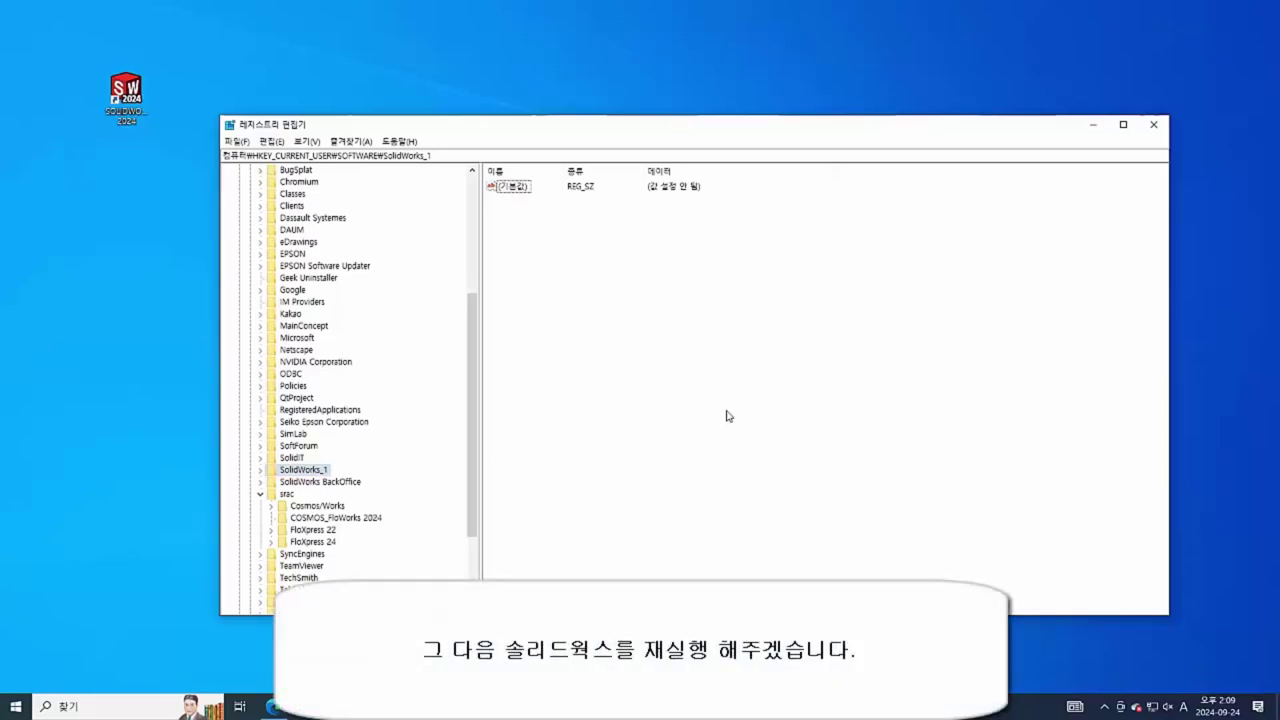
- Close Registry Editor, restart SOLIDWORKS from the desktop, dismiss the journal warning and accept (동의함) the license
click(1153, 125)
double_click(110, 103)
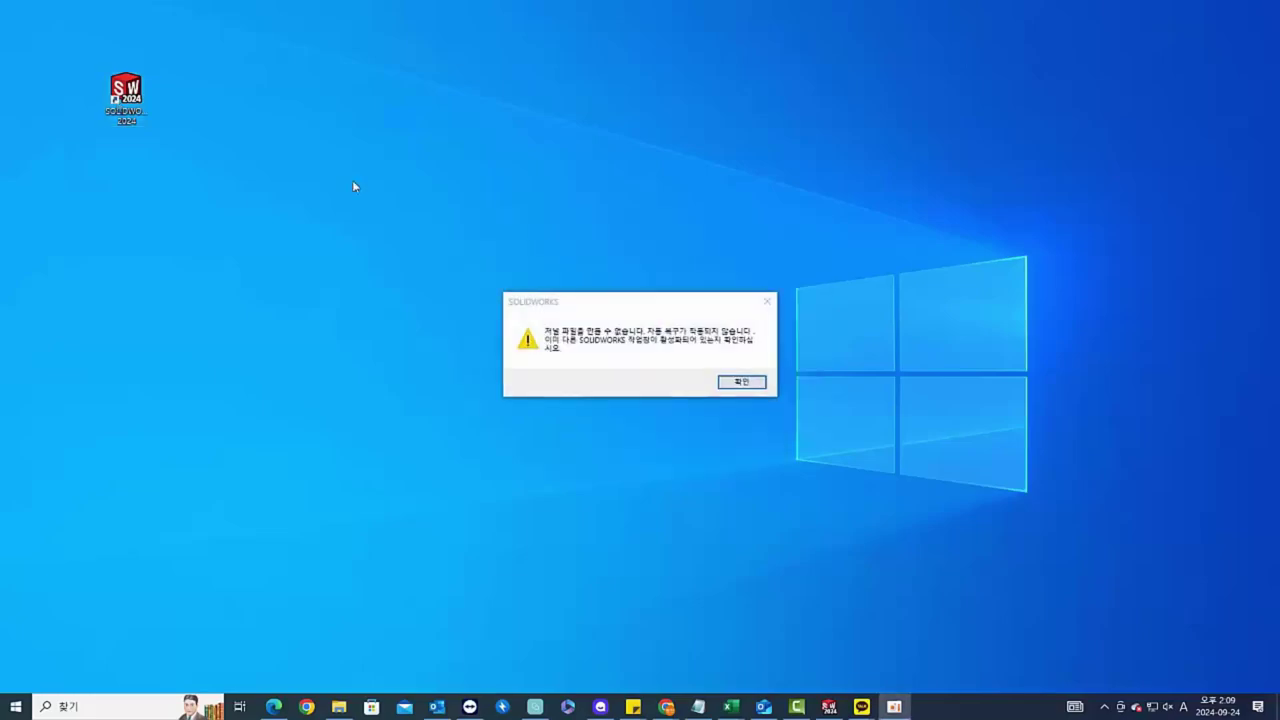
click(748, 385)
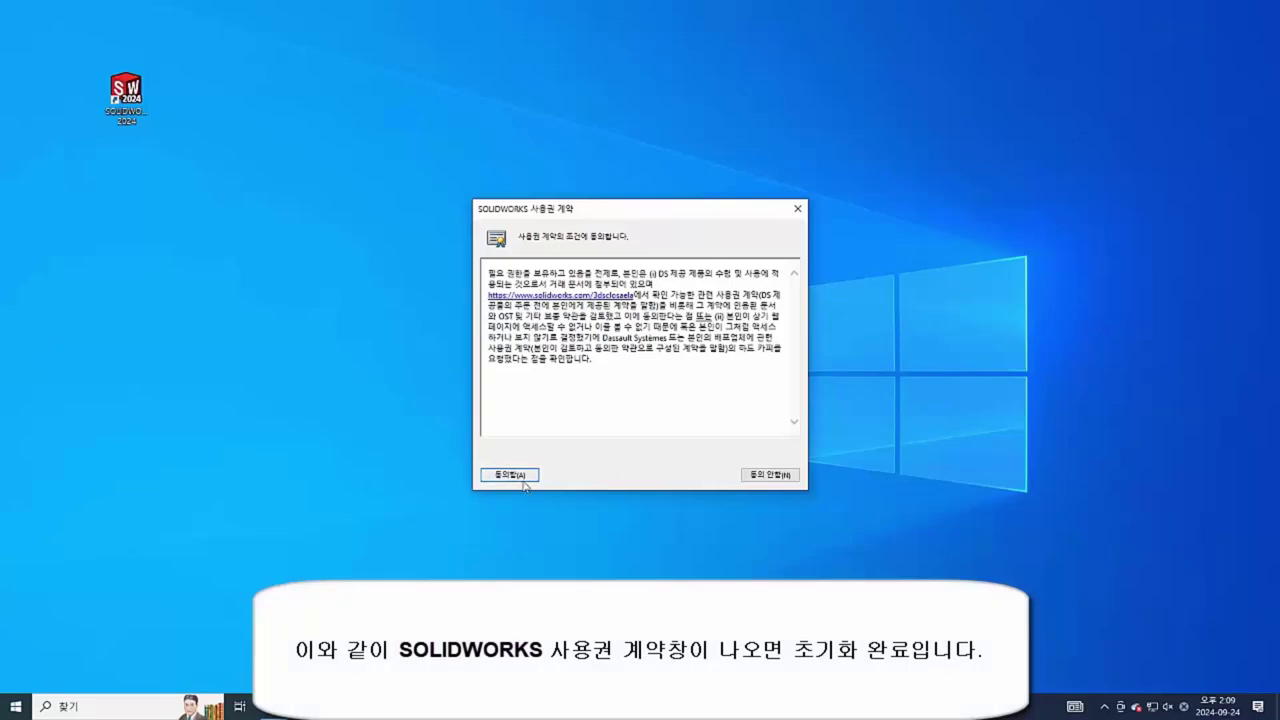
click(510, 476)
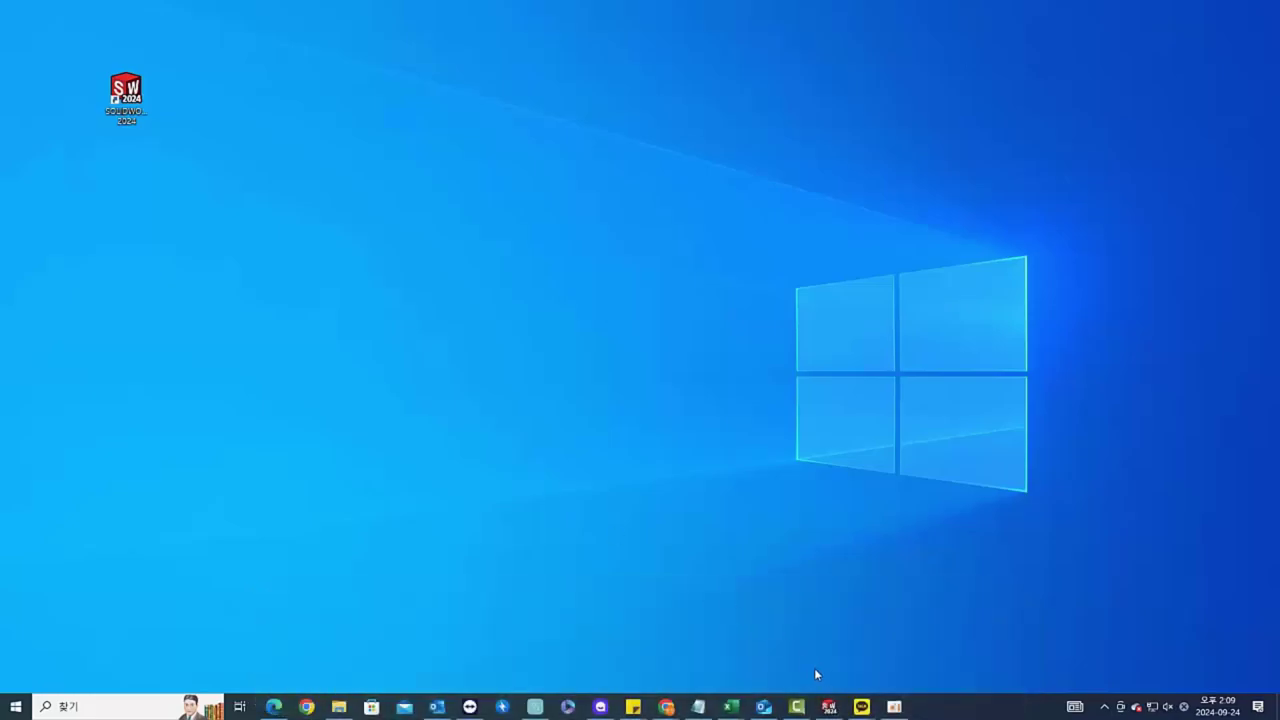
- Restore the new part window from the taskbar and open System Options
click(832, 707)
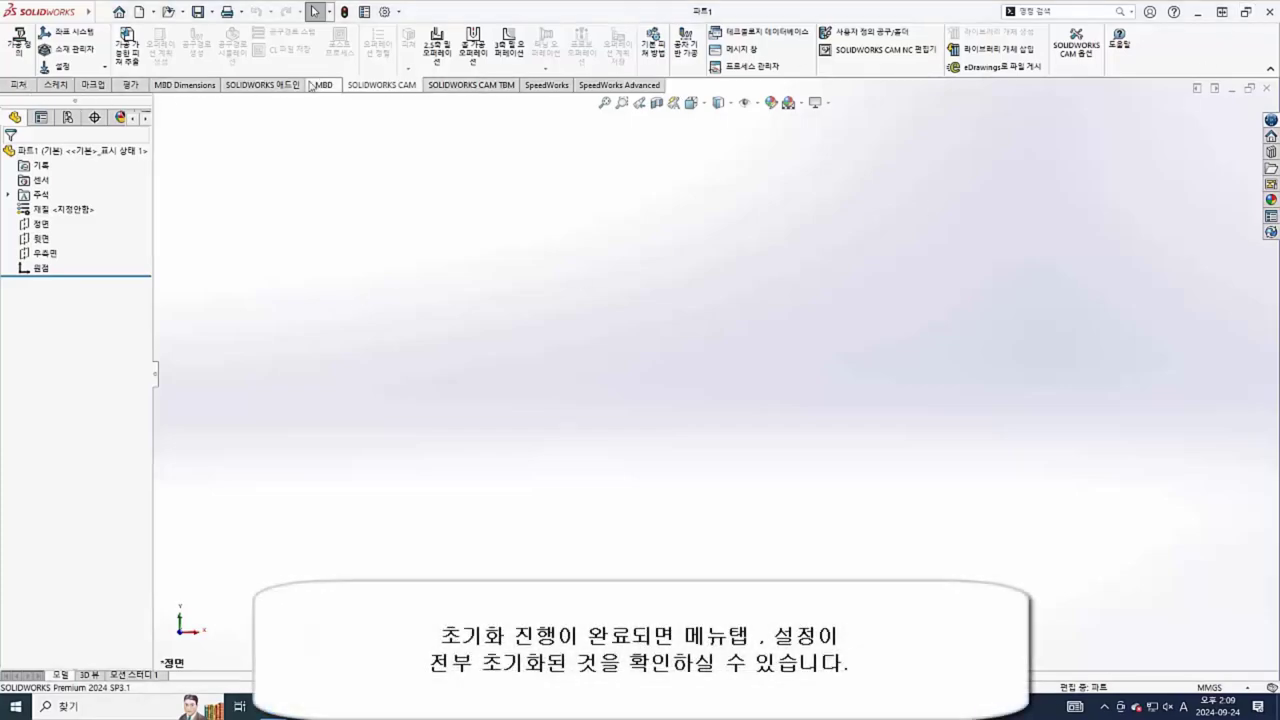
click(384, 11)
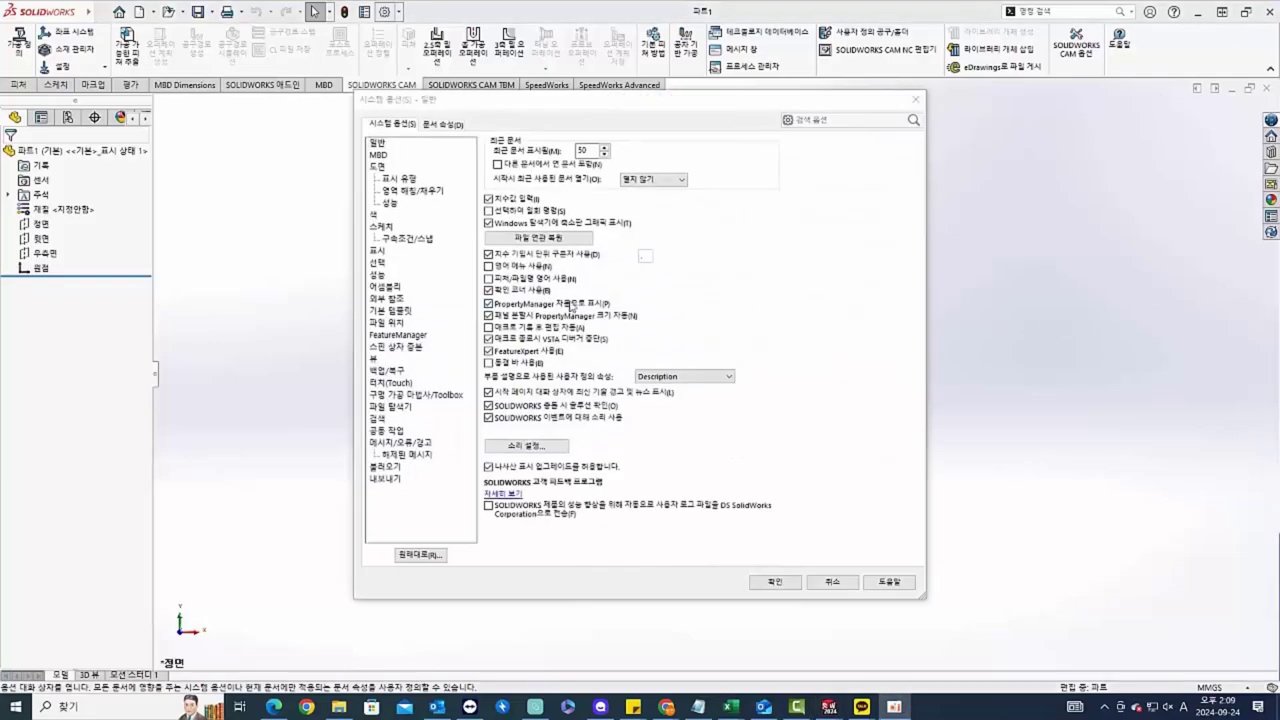
- Review the Display, Selection, Performance, Assembly, External References, Default Templates and File Locations pages
click(377, 251)
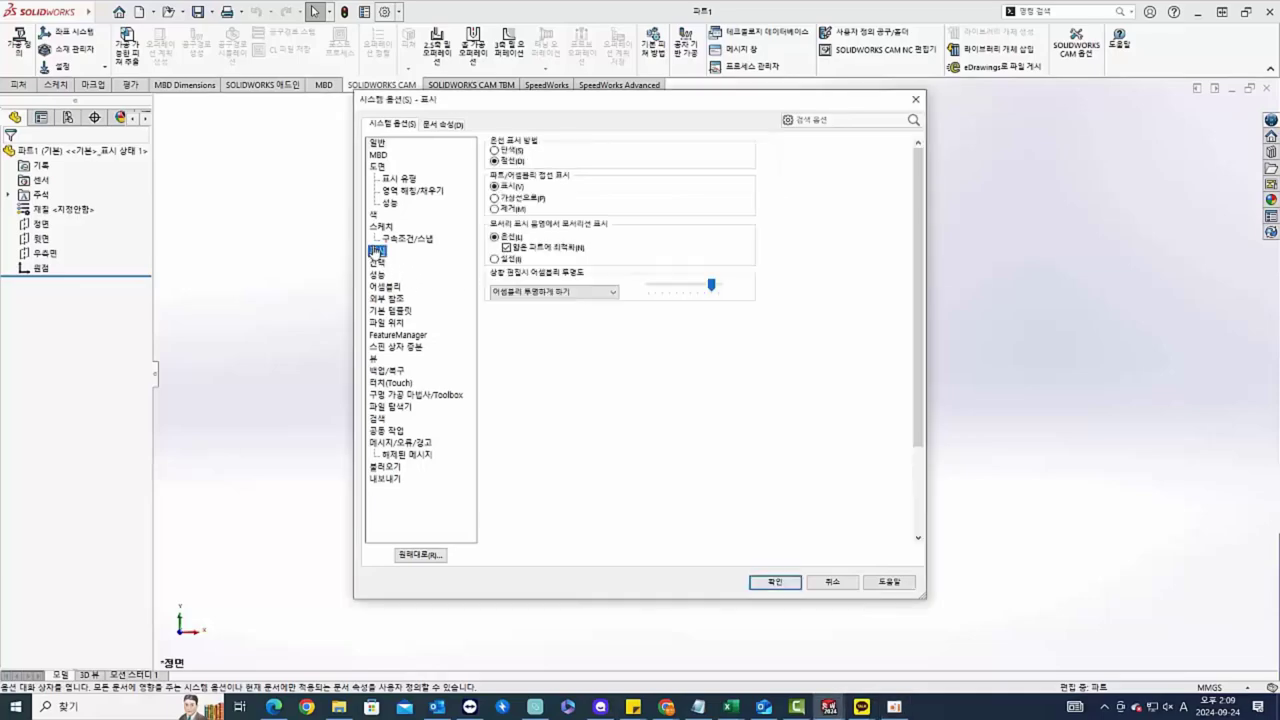
click(377, 264)
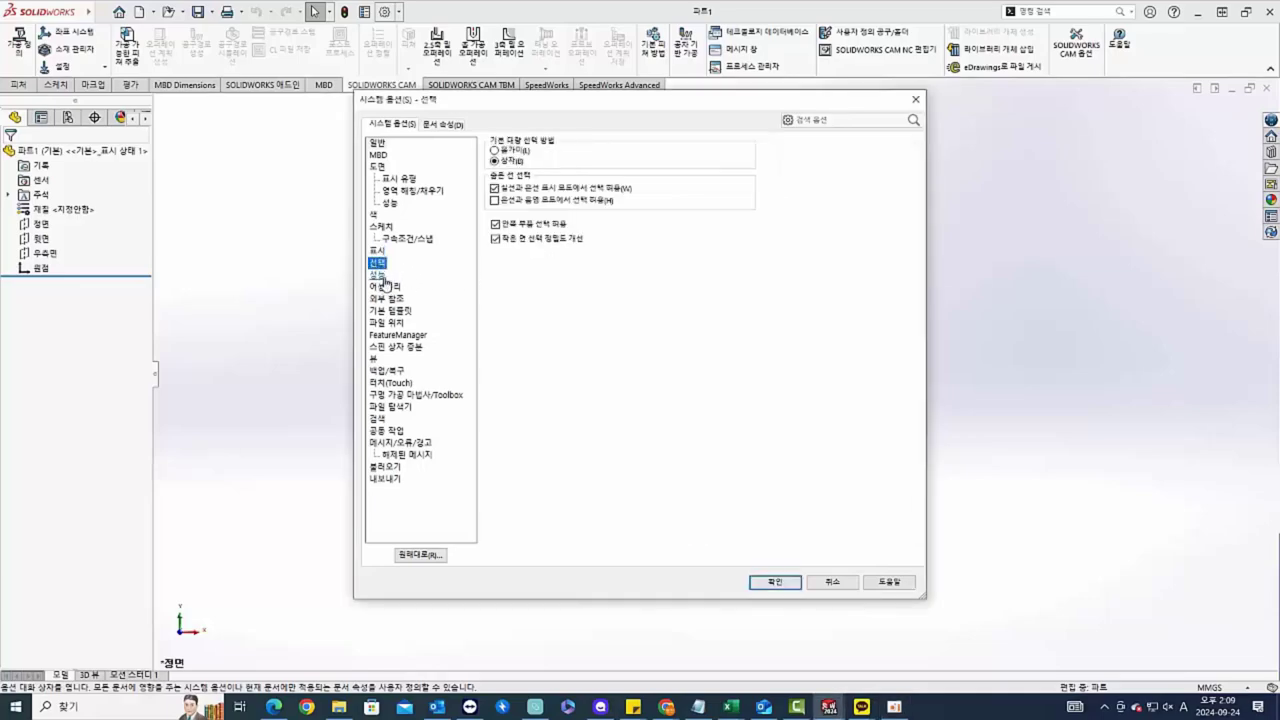
click(378, 275)
click(385, 287)
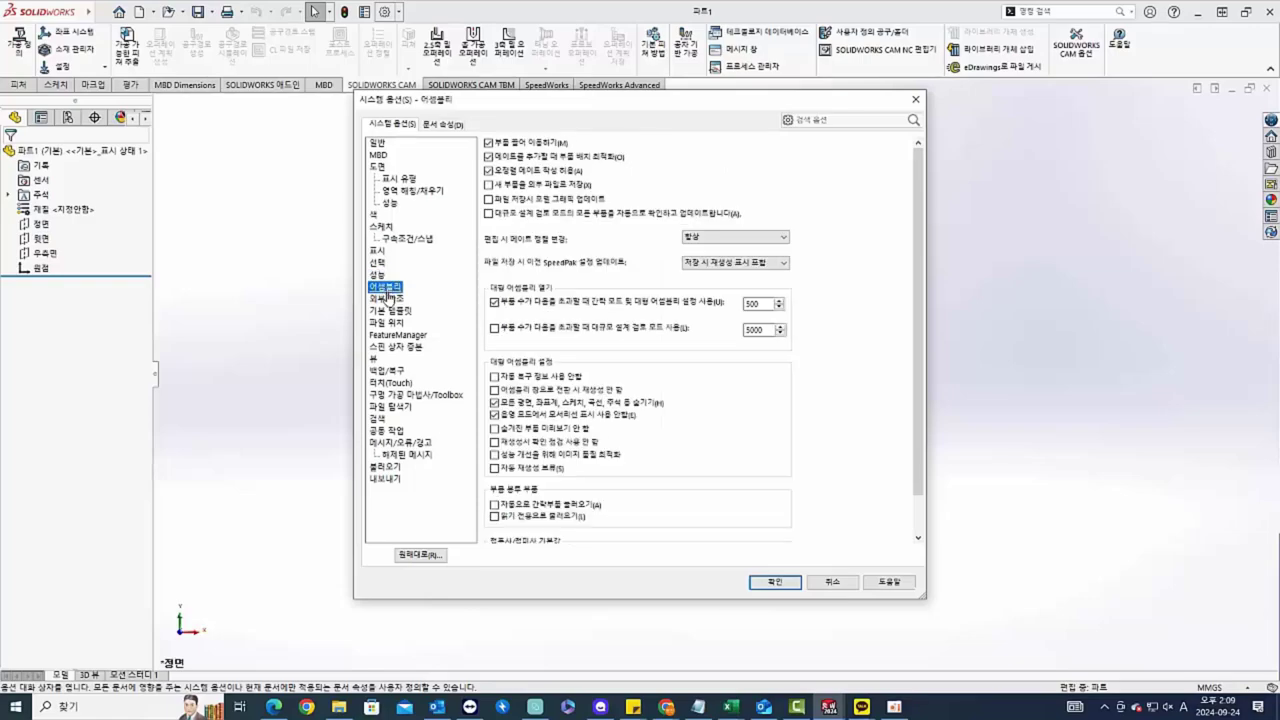
click(386, 299)
click(393, 312)
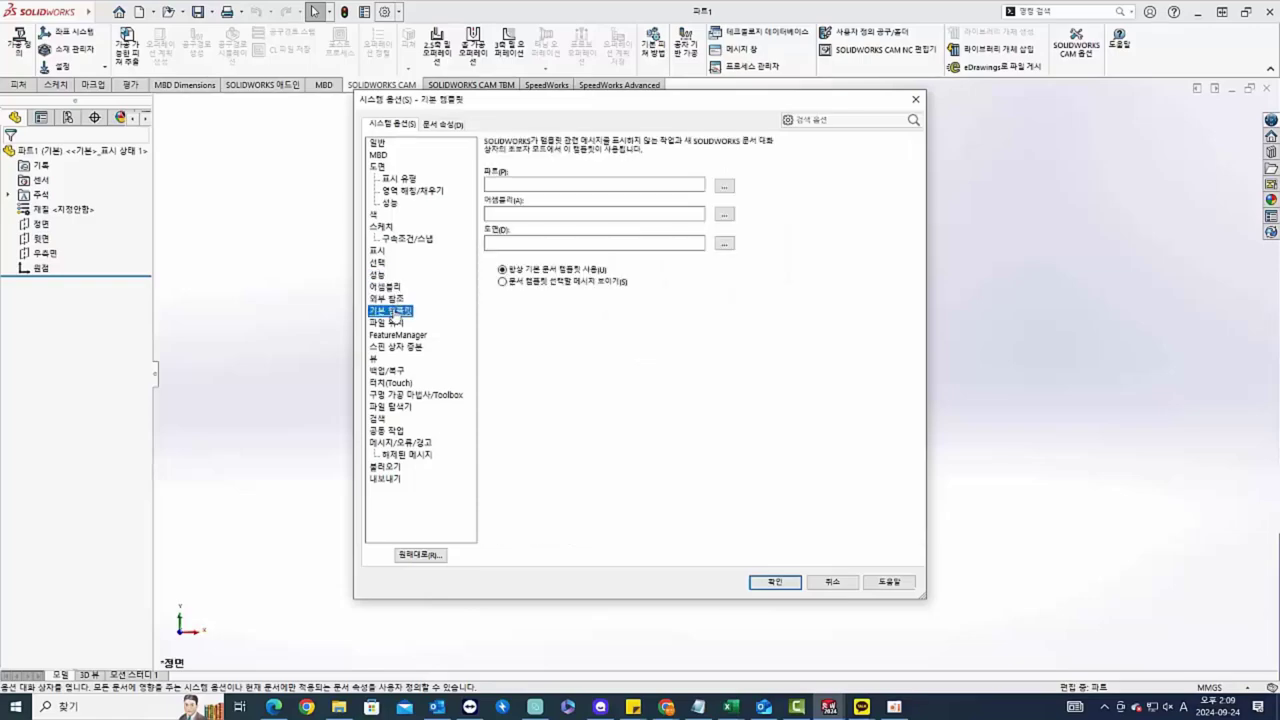
click(388, 323)
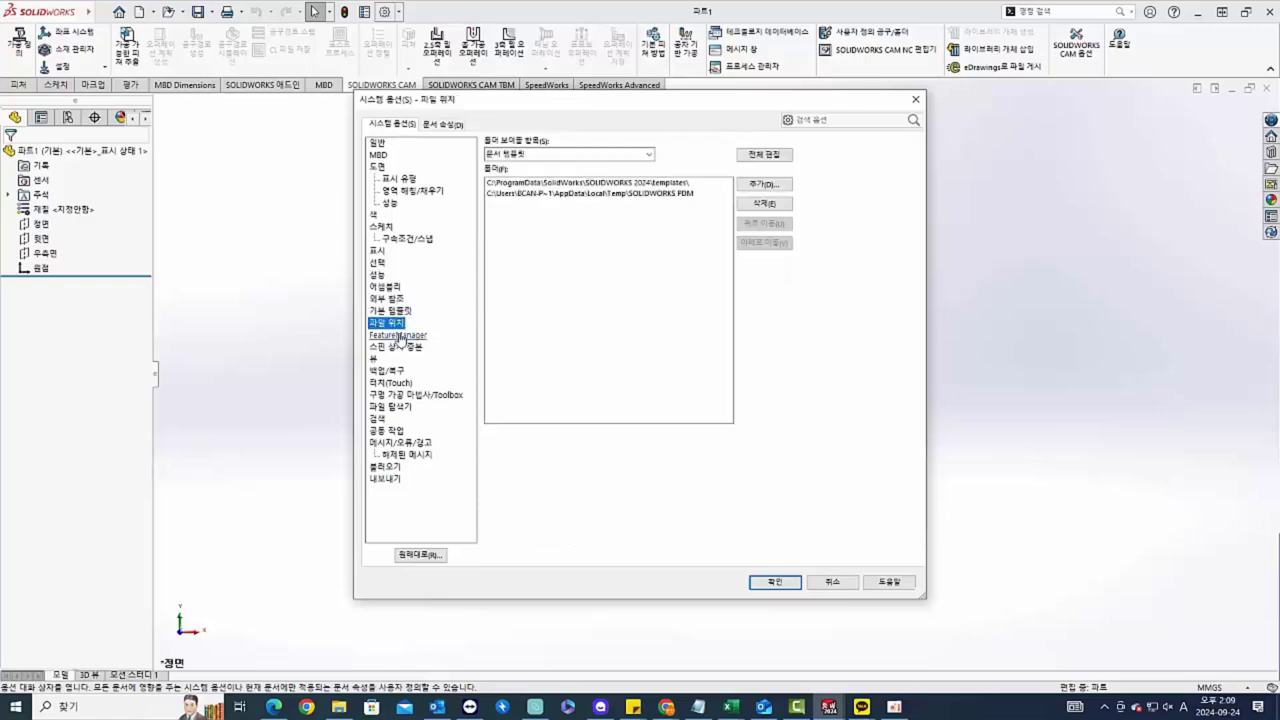
- Close System Options and the start window, then exit SOLIDWORKS
click(795, 587)
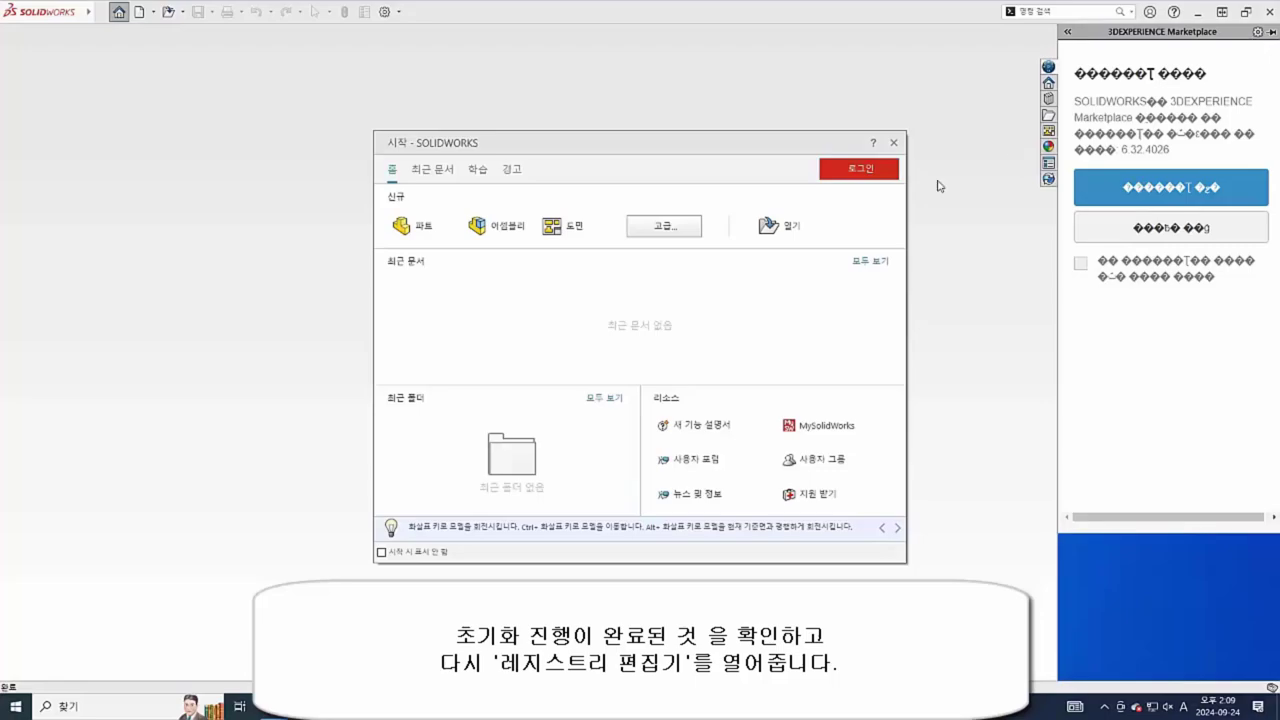
click(896, 142)
click(1268, 12)
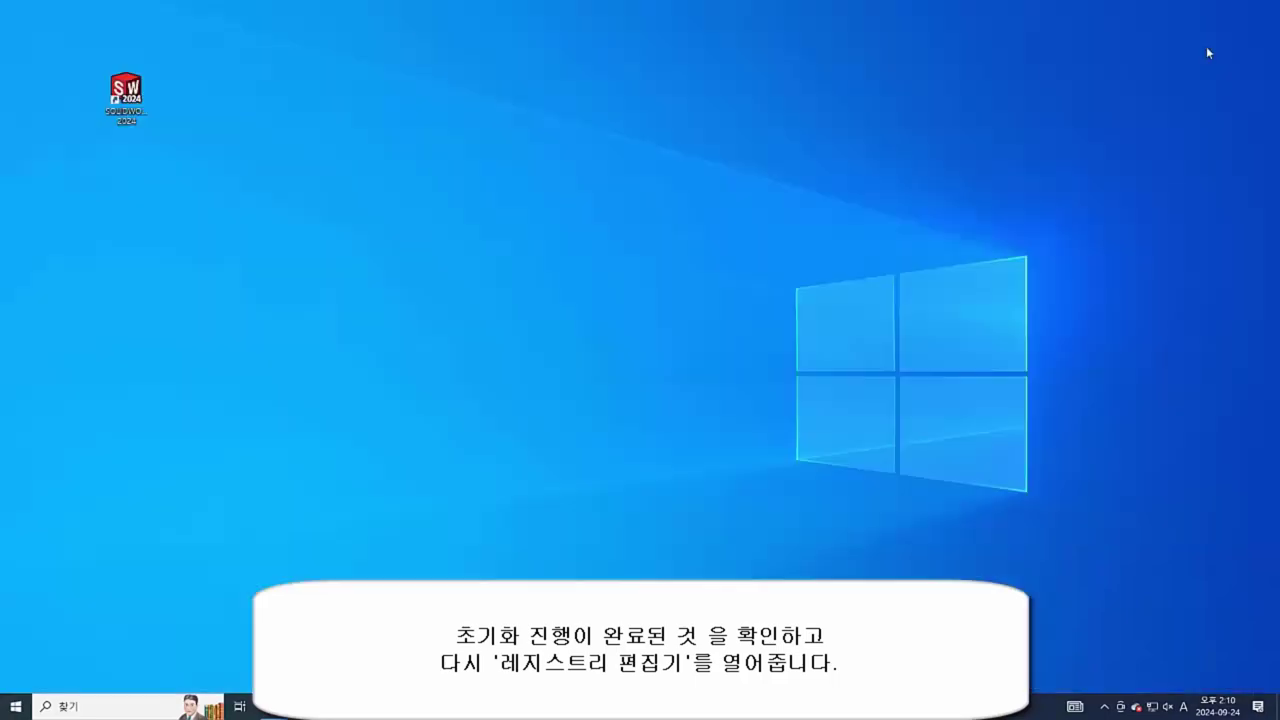
- Reopen Registry Editor from the Windows search recent items
click(136, 708)
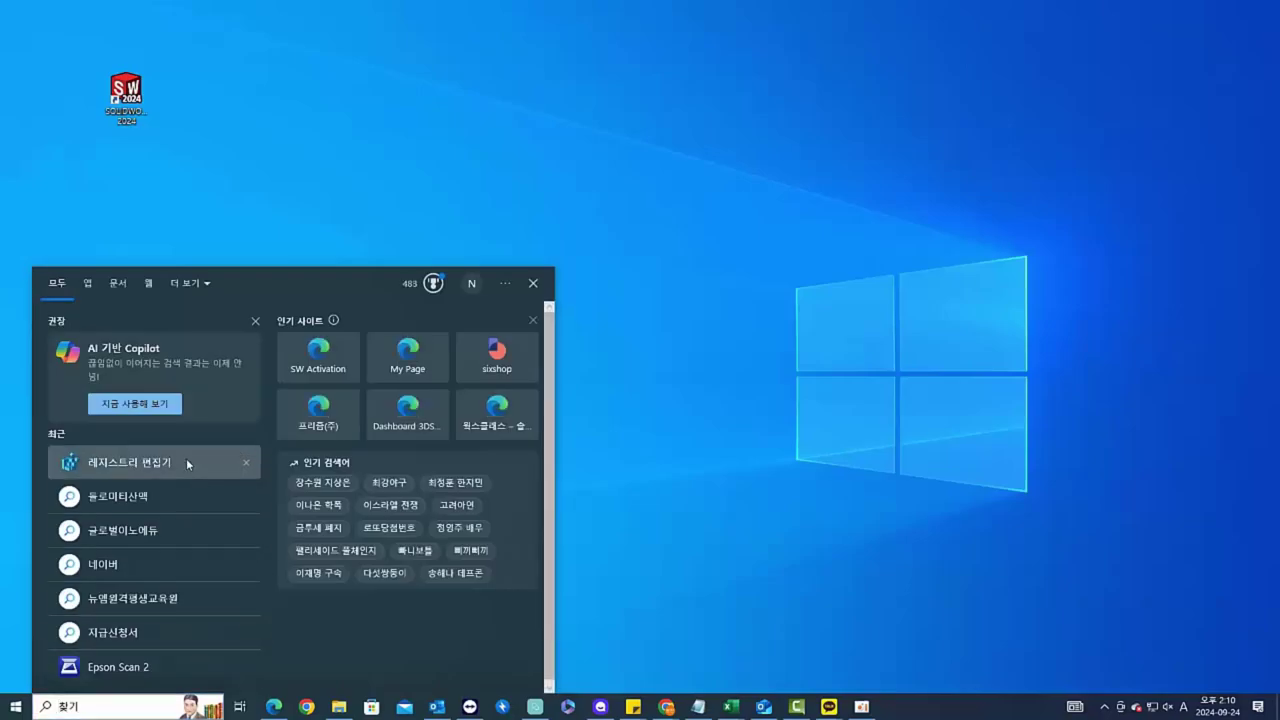
click(186, 458)
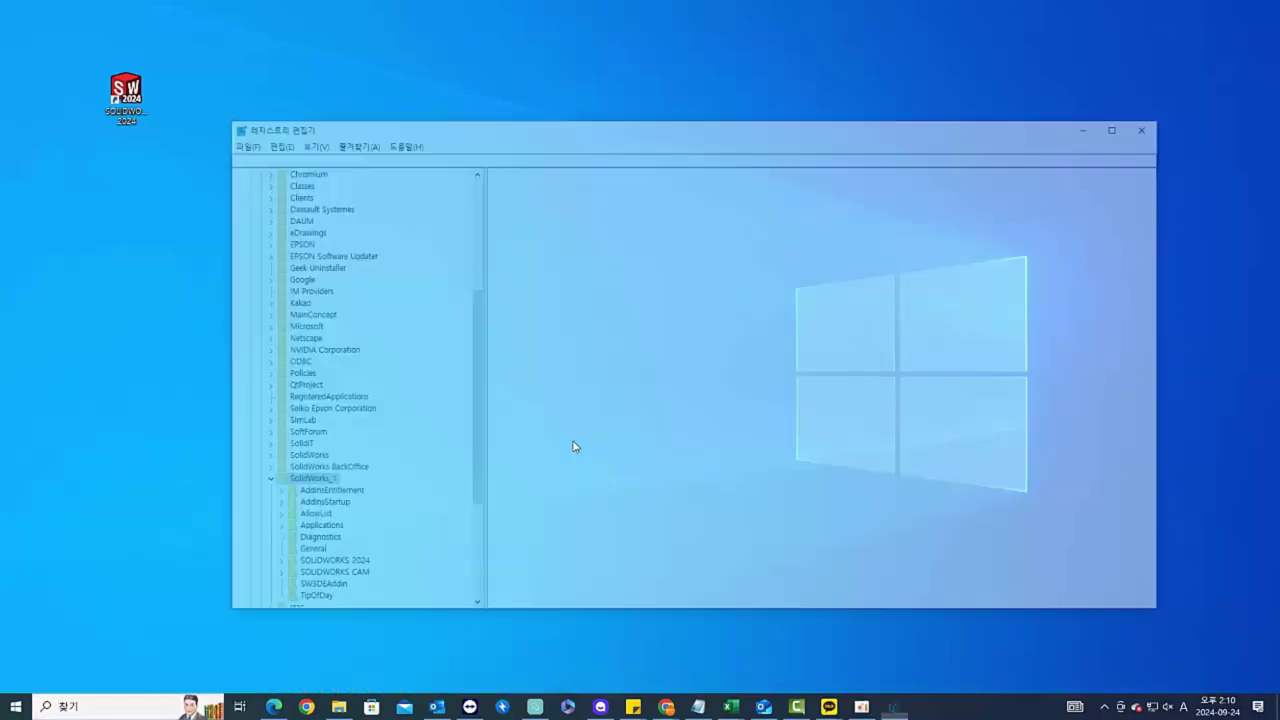
scroll(373, 357, down, 2)
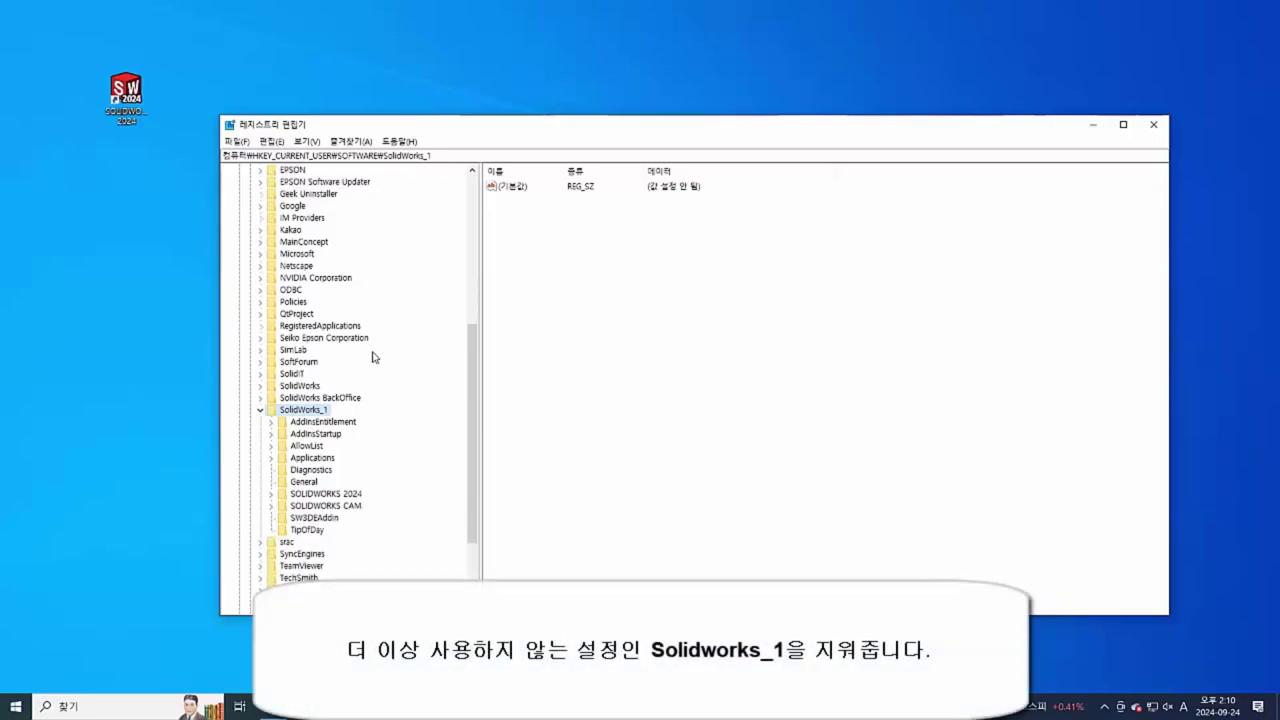
- Permanently delete HKEY_CURRENT_USER\SOFTWARE\SolidWorks_1 and close Registry Editor
click(260, 409)
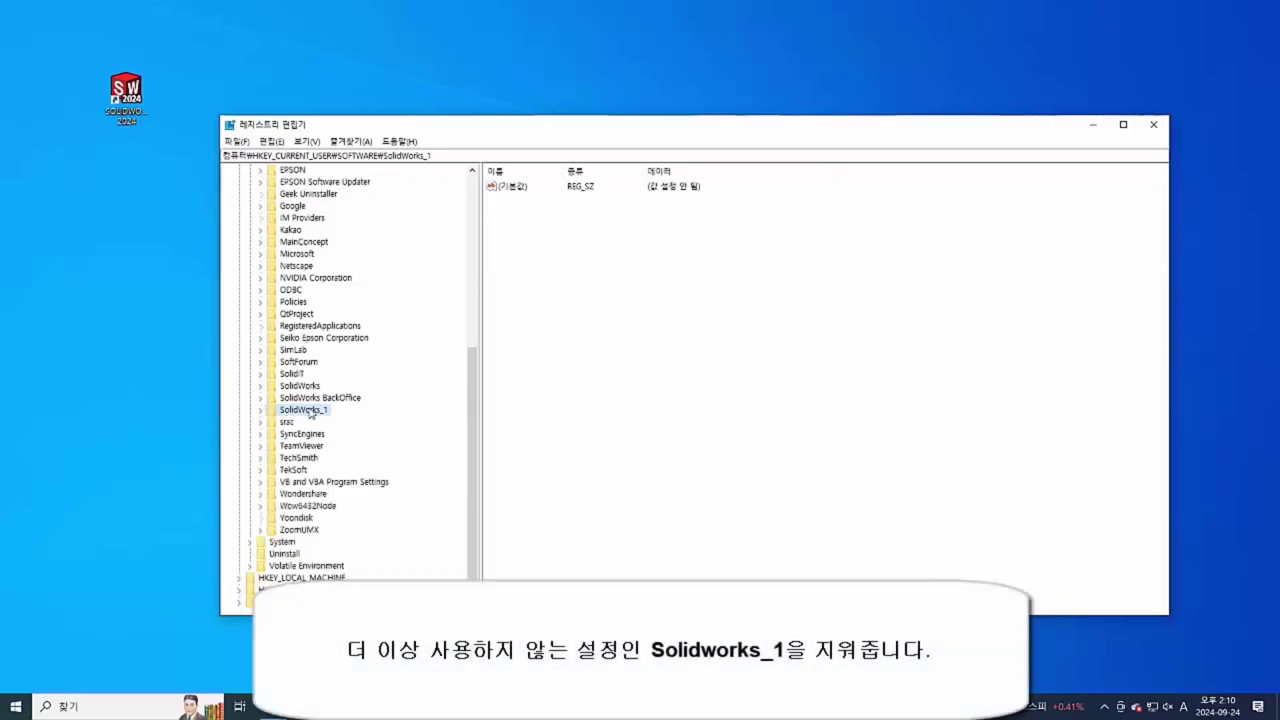
click(313, 388)
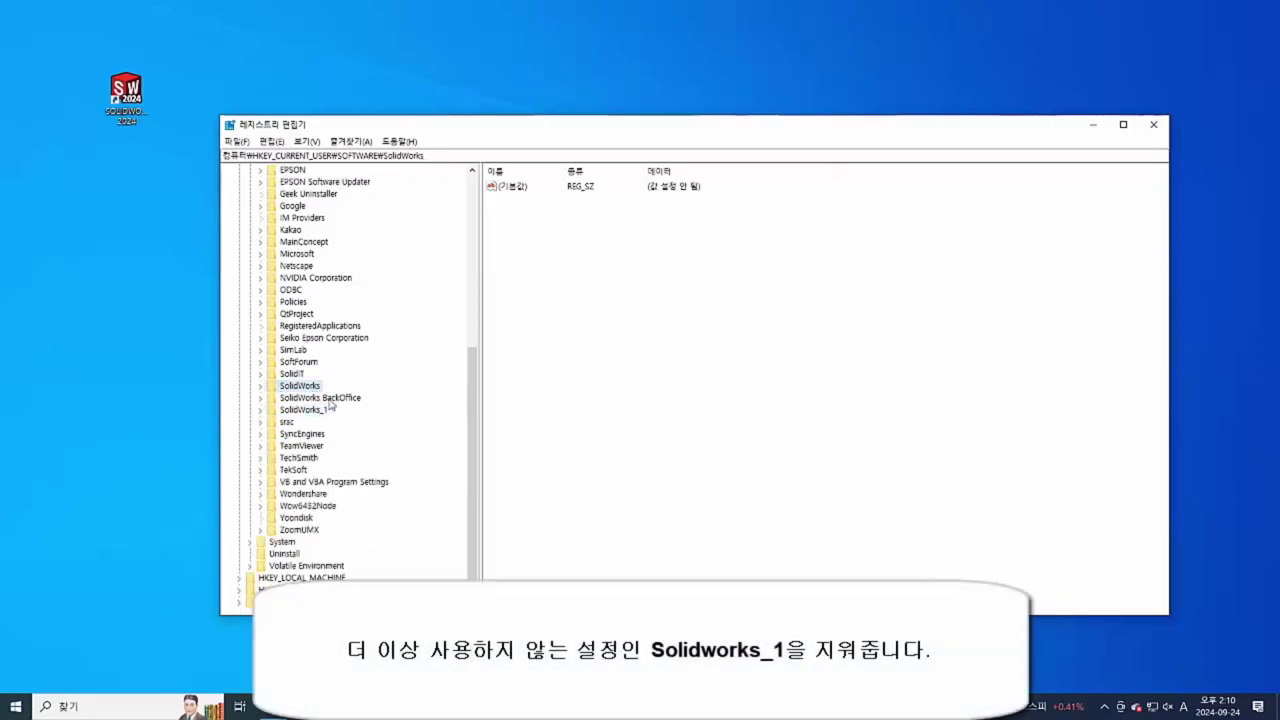
click(312, 412)
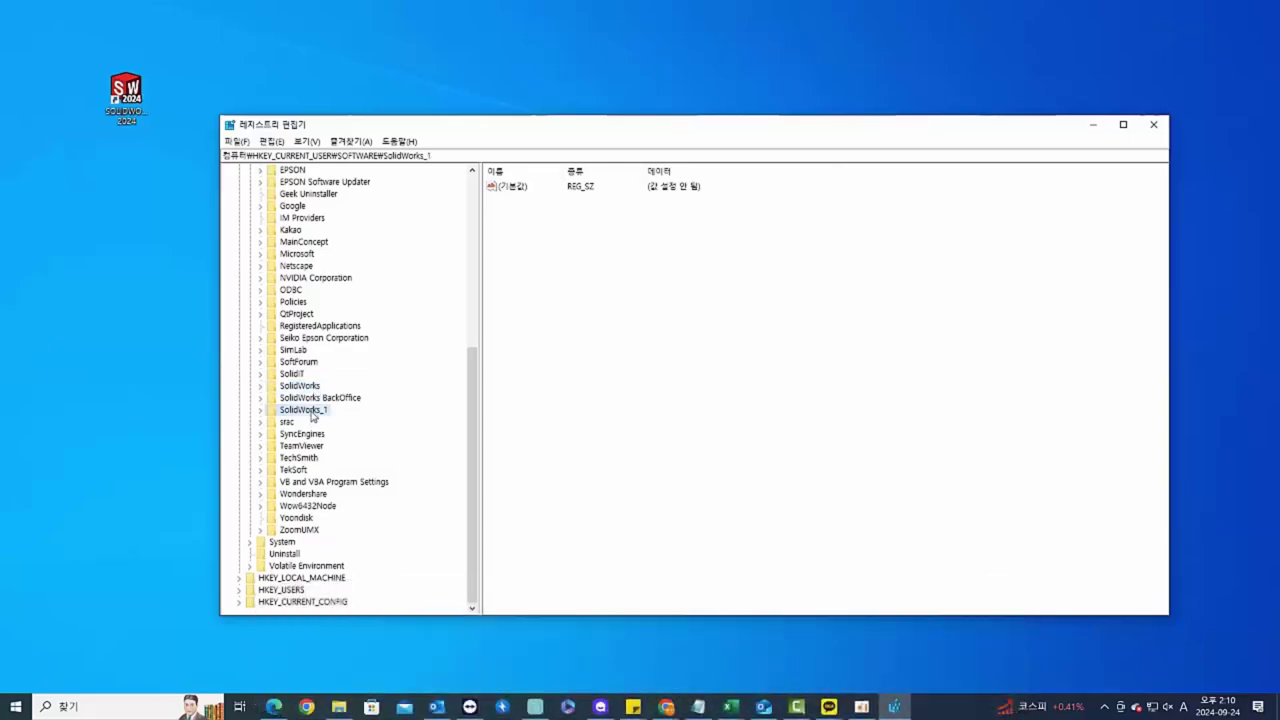
key(Delete)
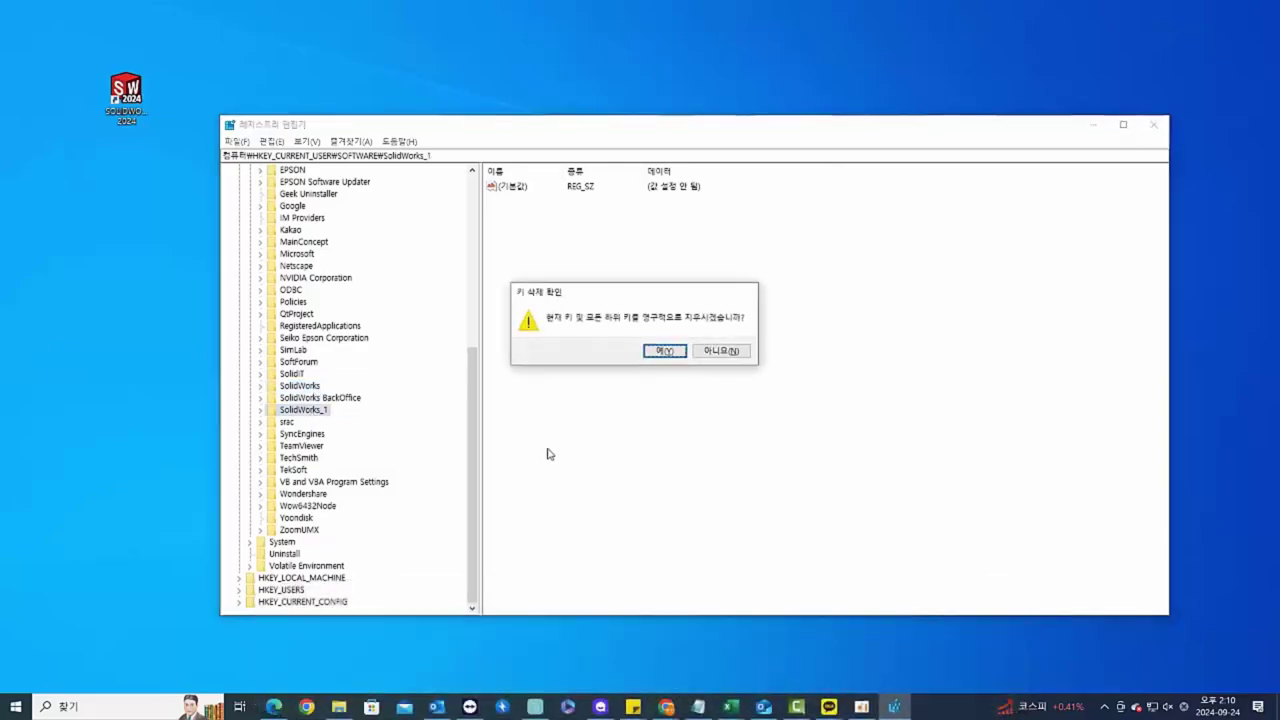
key(Return)
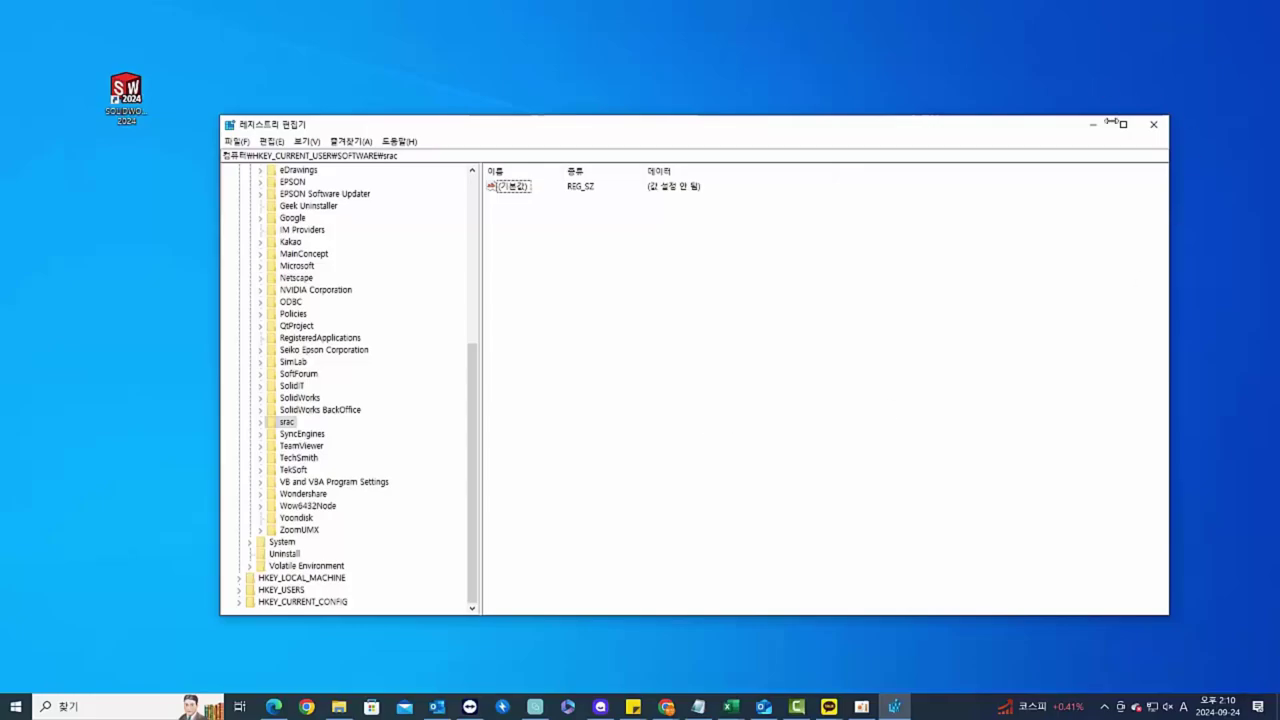
click(1153, 125)
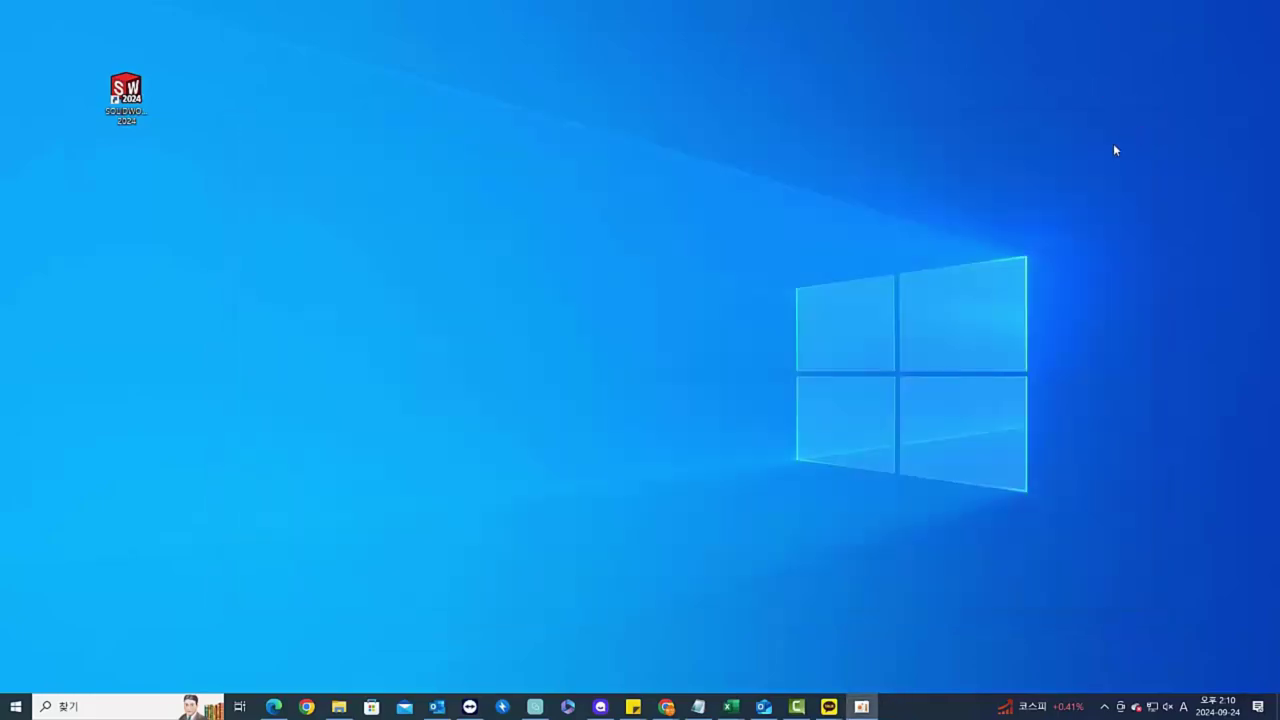
- Relaunch SOLIDWORKS 2024 from its desktop shortcut, reaching the Welcome window with no recent documents
double_click(125, 92)
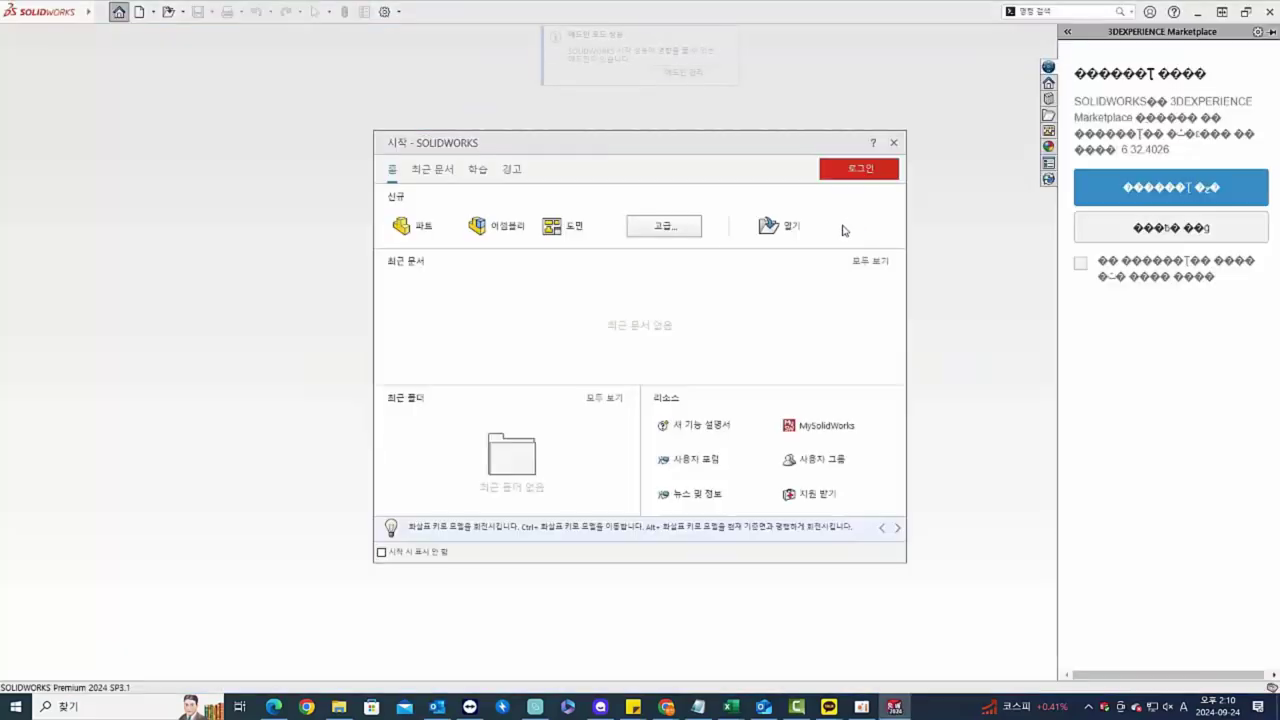
- Start a new part document and browse its default main menus
click(423, 228)
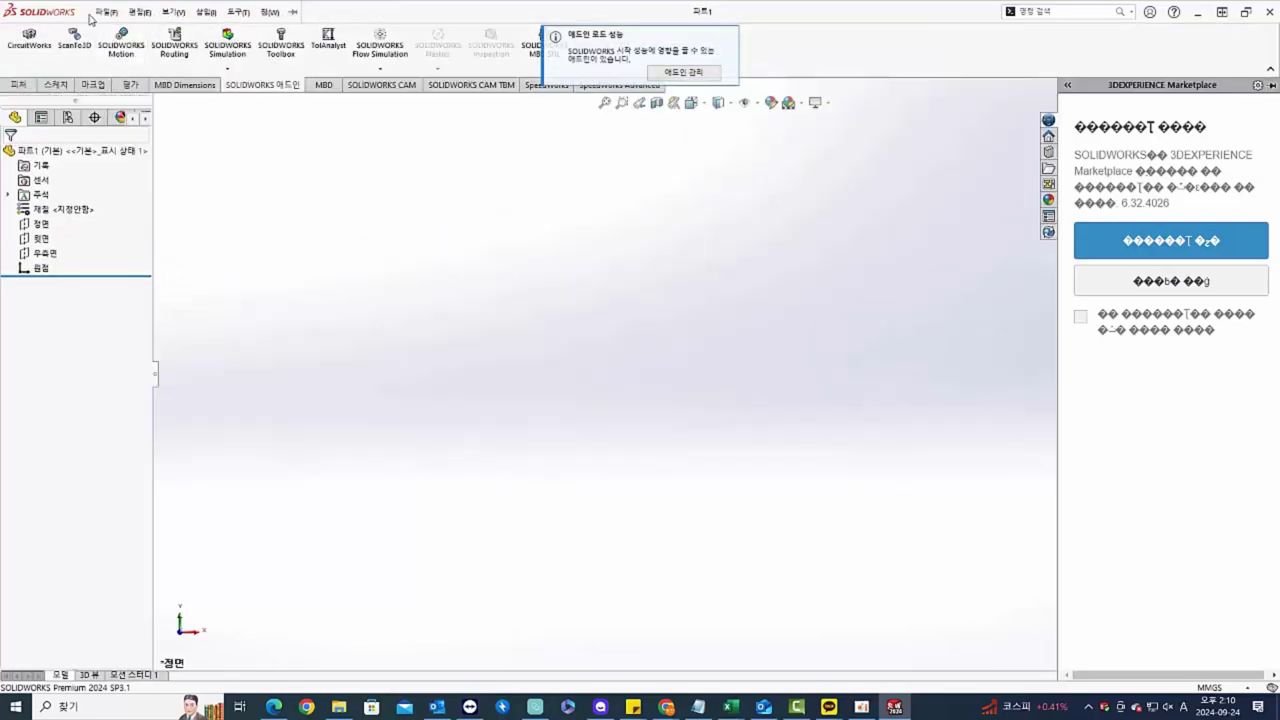
click(105, 12)
click(295, 12)
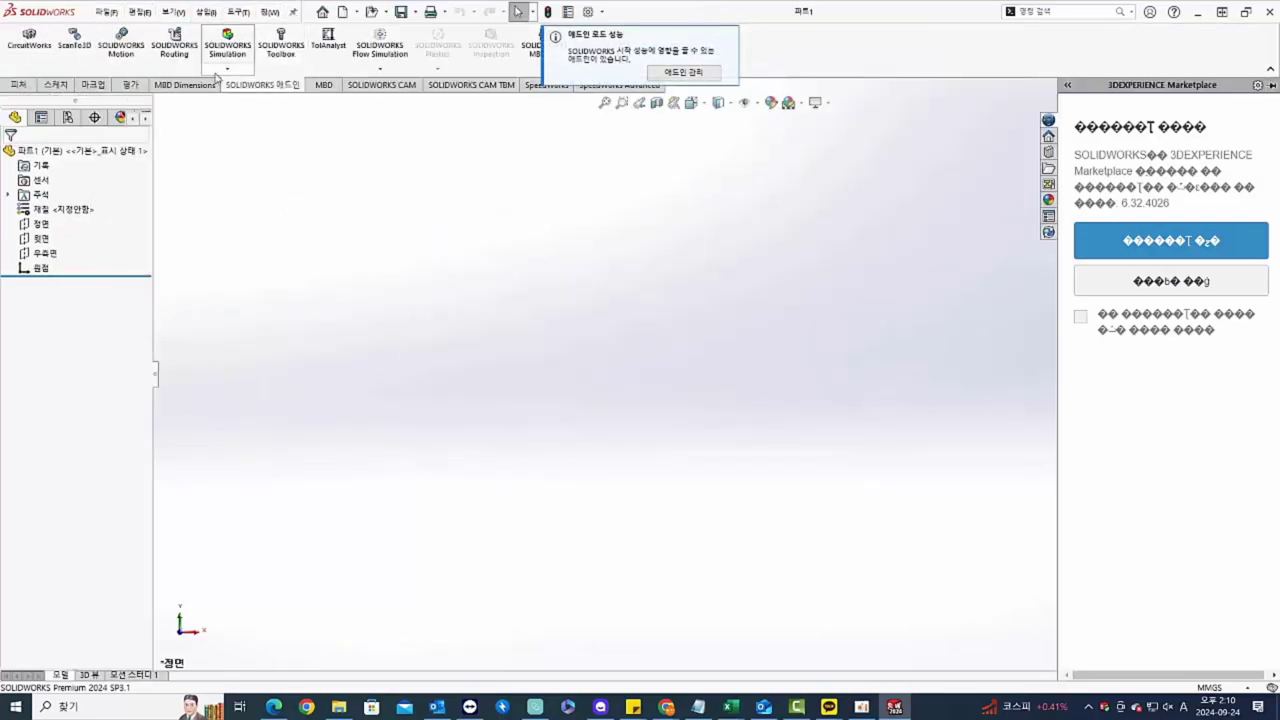
- Look over the Features, Sketch and SOLIDWORKS CAM TBM ribbon tabs, then bring up System Options
click(15, 87)
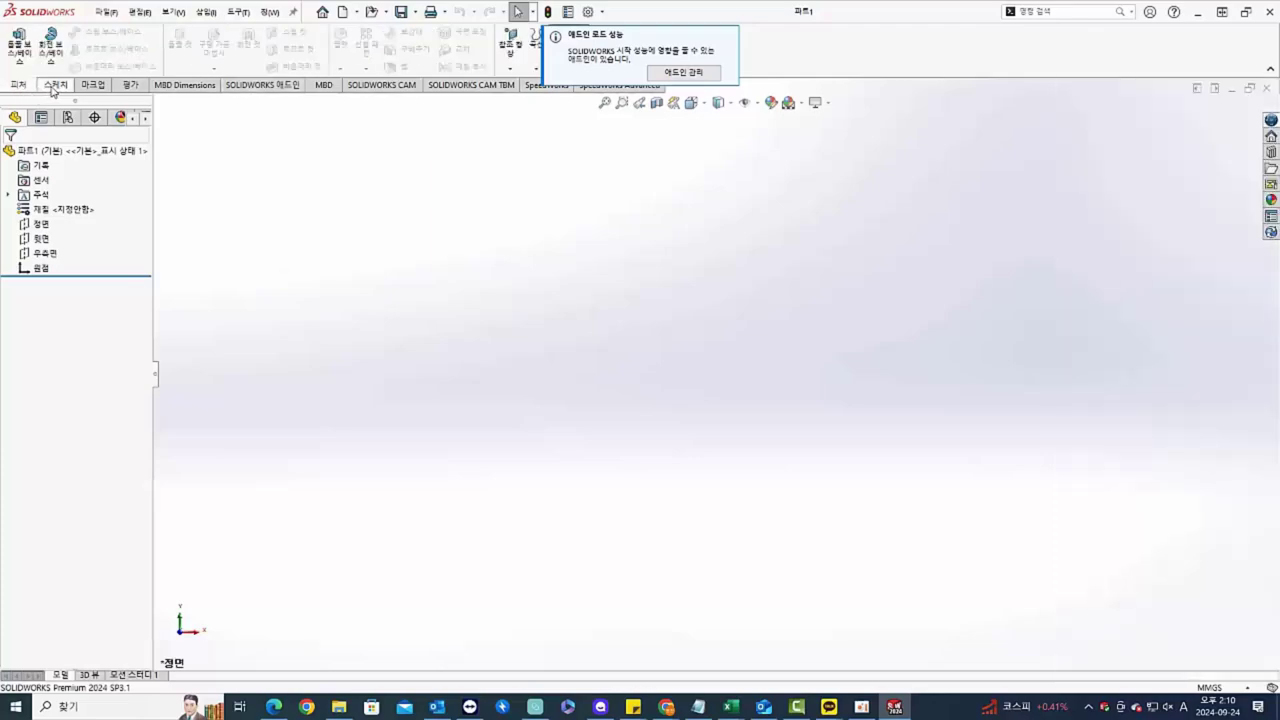
click(53, 87)
click(470, 85)
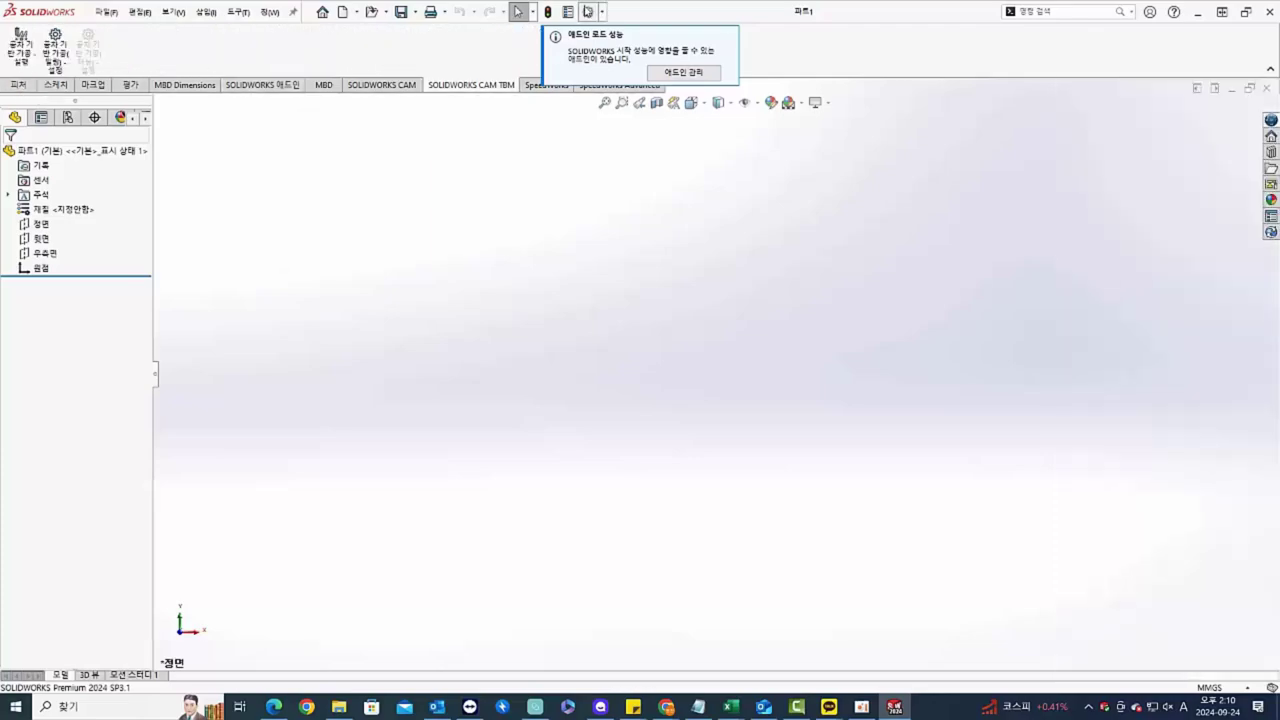
click(588, 12)
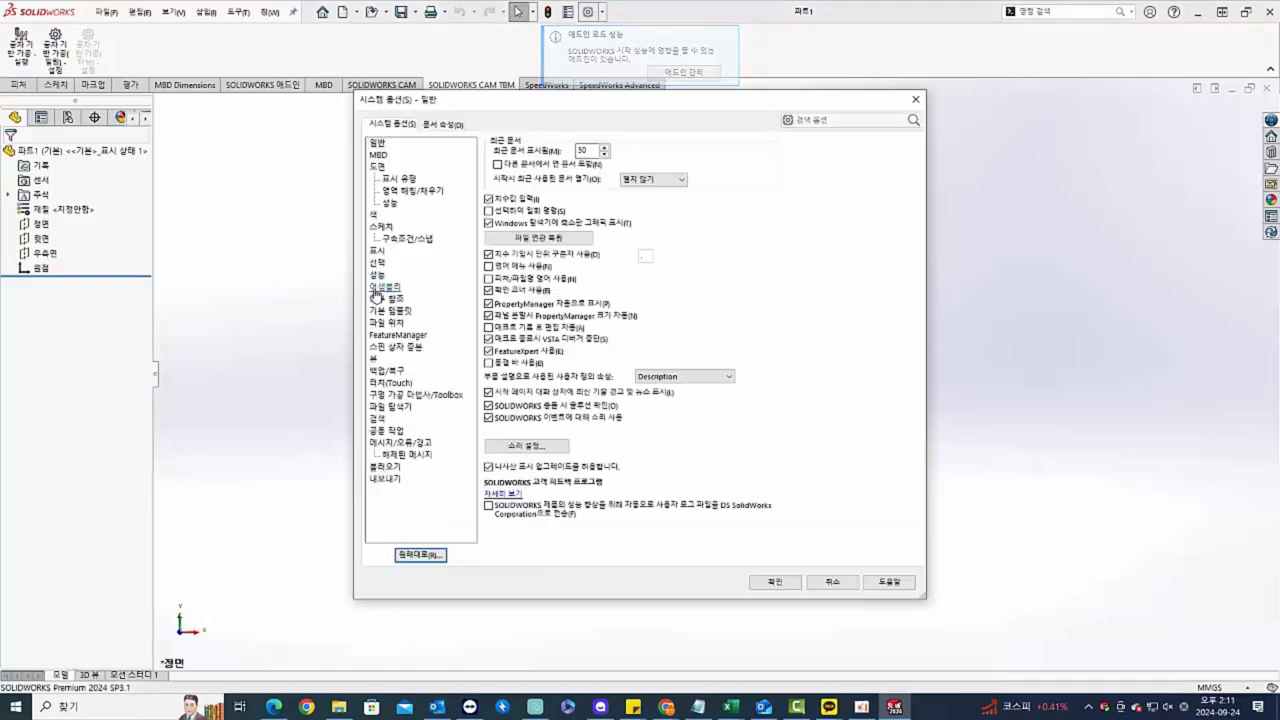
- Review the Assemblies, External References and Default Templates pages at their defaults, then accept with OK
click(385, 287)
click(385, 300)
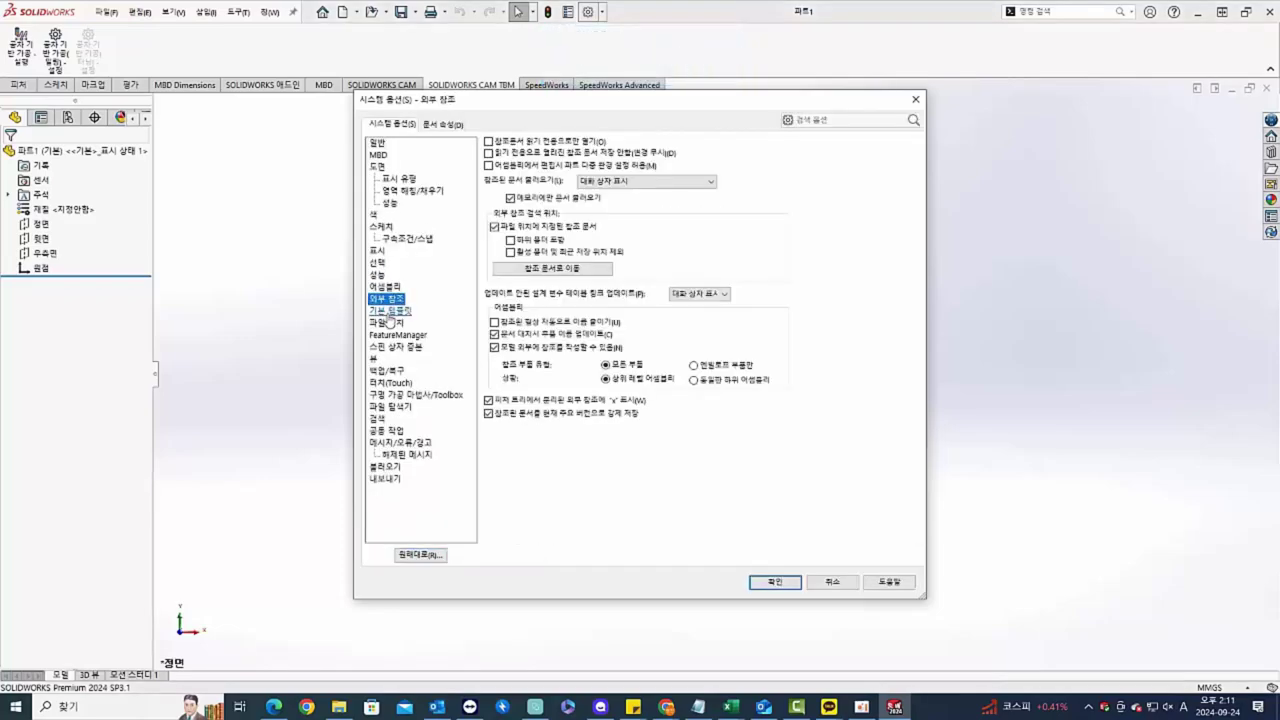
click(389, 312)
click(776, 583)
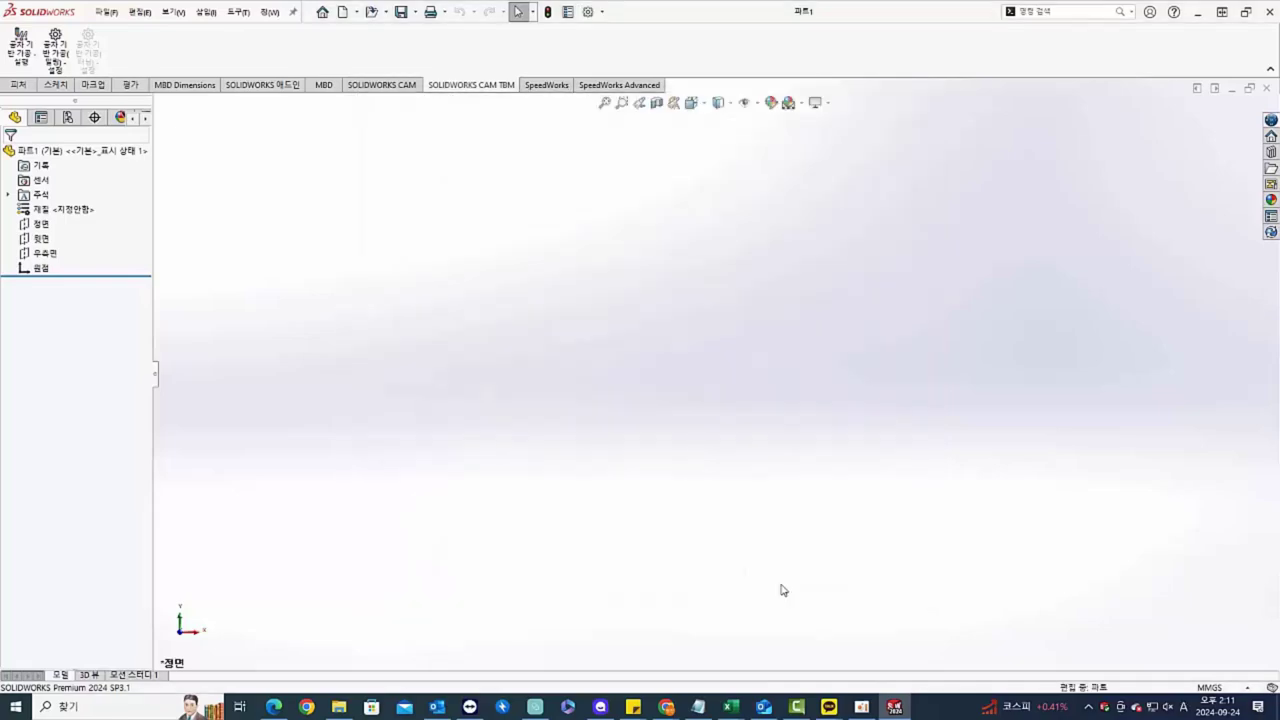